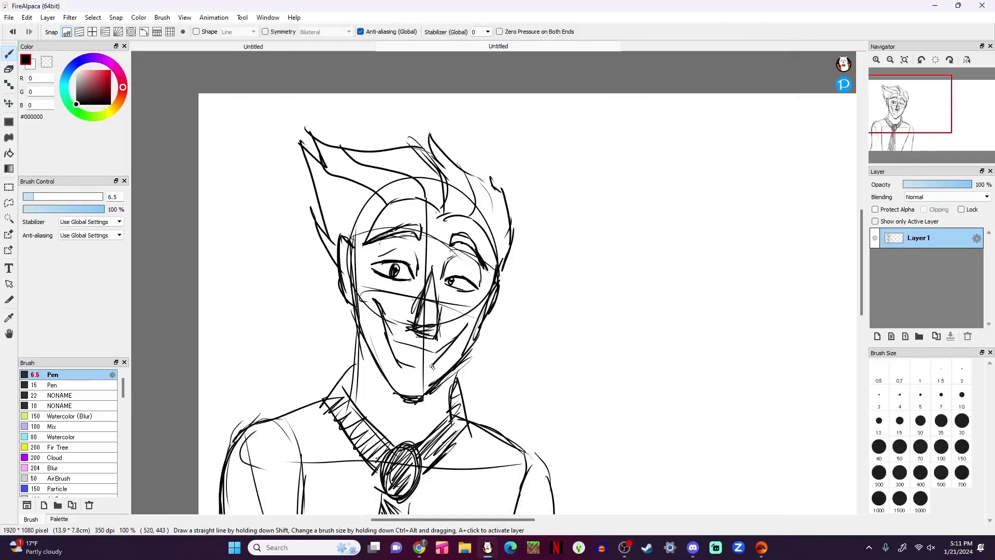
Add shading strokes along the jaw, chin and cheek, redraw the right ear, and hatch the right eyelid
mouse_move(389, 360)
mouse_down()
mouse_move(423, 377)
mouse_move(432, 368)
mouse_up()
drag(389, 336, 383, 318)
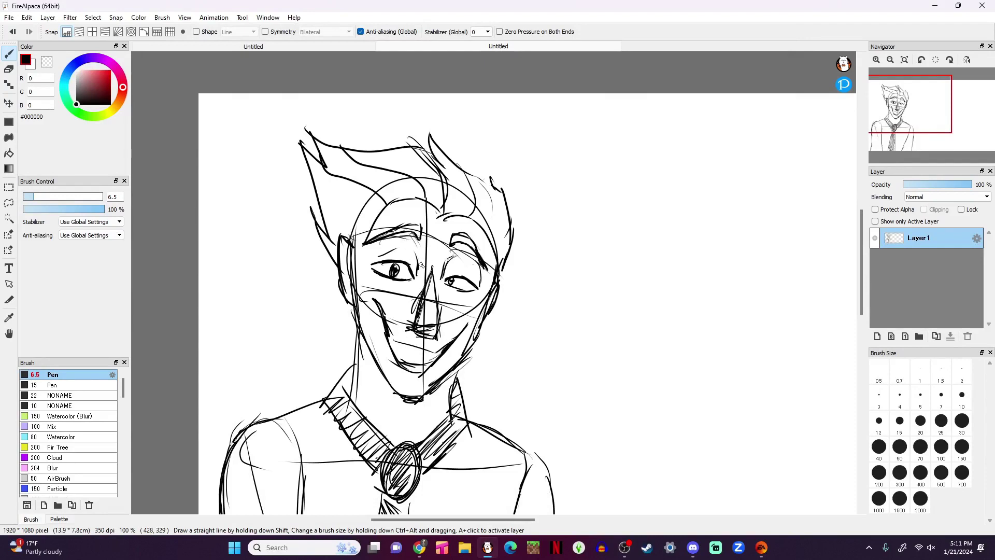
key(XF86AudioLowerVolume)
drag(401, 345, 432, 355)
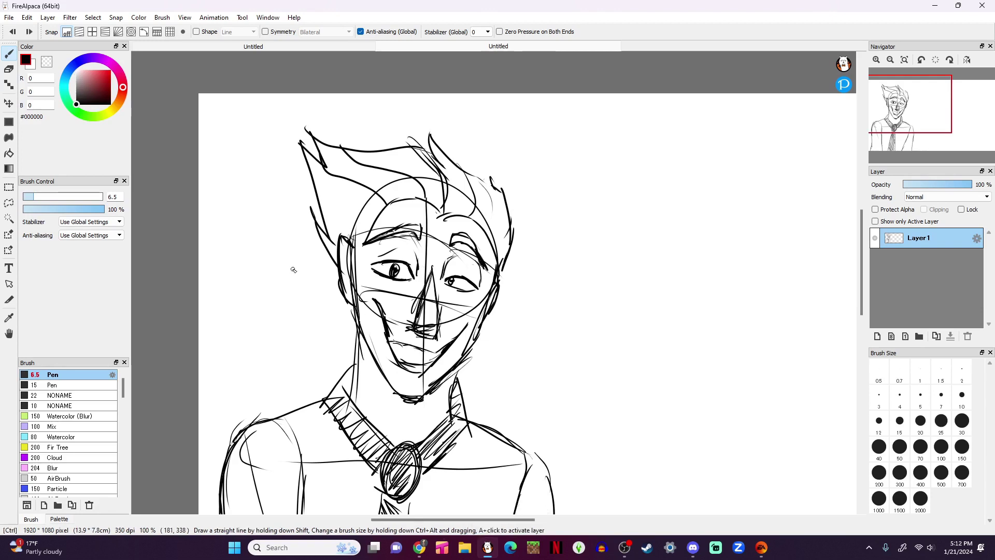
mouse_move(389, 334)
mouse_down()
mouse_move(401, 359)
mouse_move(442, 364)
mouse_up()
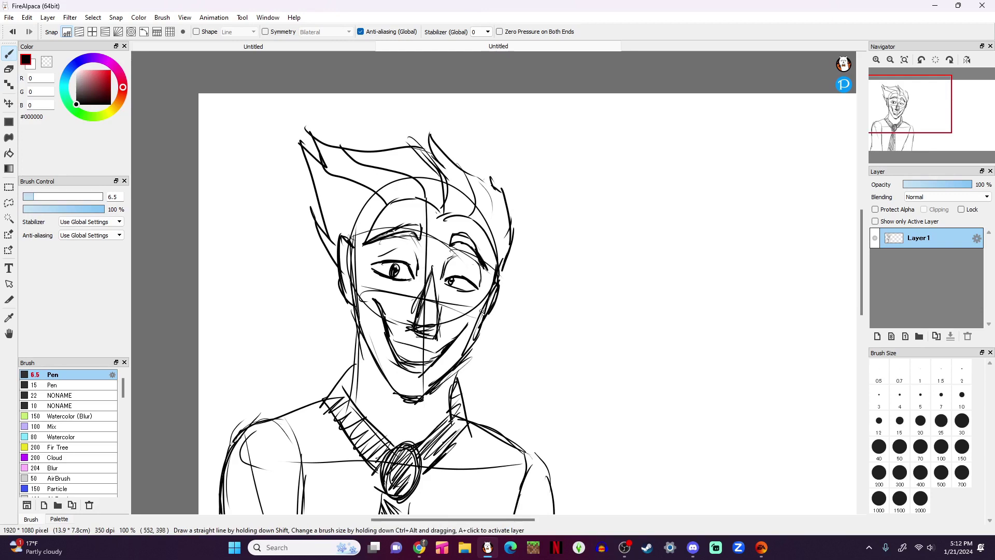
drag(502, 273, 488, 313)
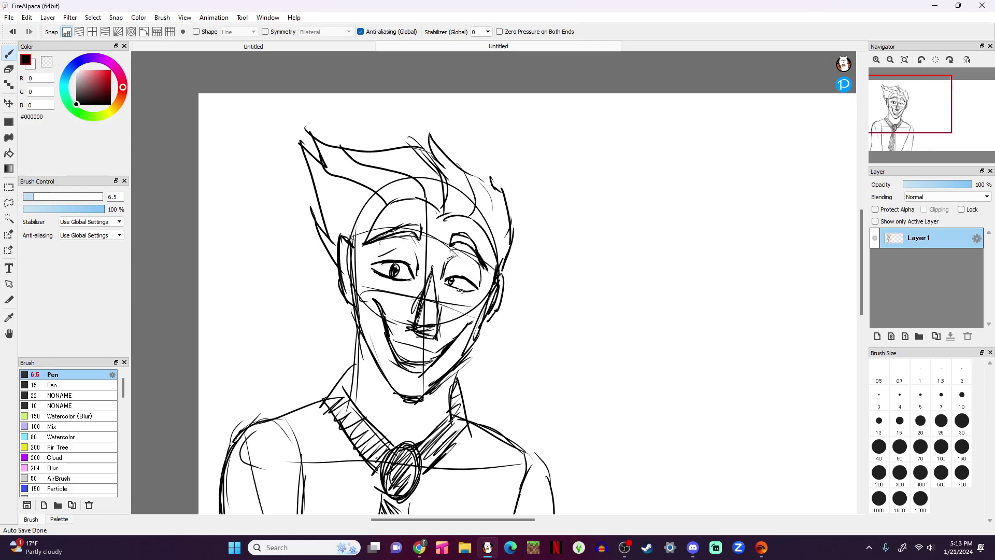
mouse_move(454, 272)
mouse_down()
mouse_move(477, 264)
mouse_move(469, 240)
mouse_move(450, 251)
mouse_move(402, 230)
mouse_move(371, 245)
mouse_up()
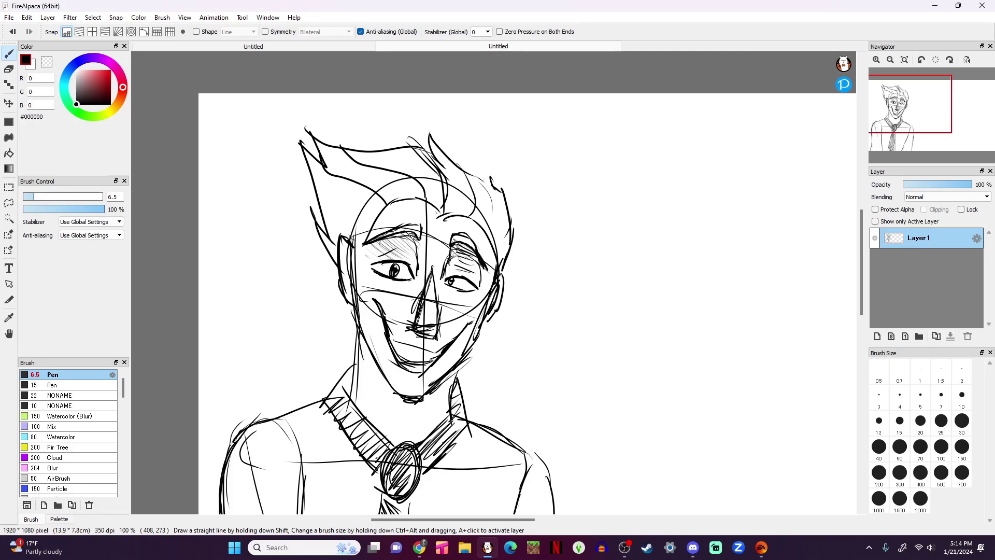
Switch to the Discord call and turn down one participant's user volume
click(625, 548)
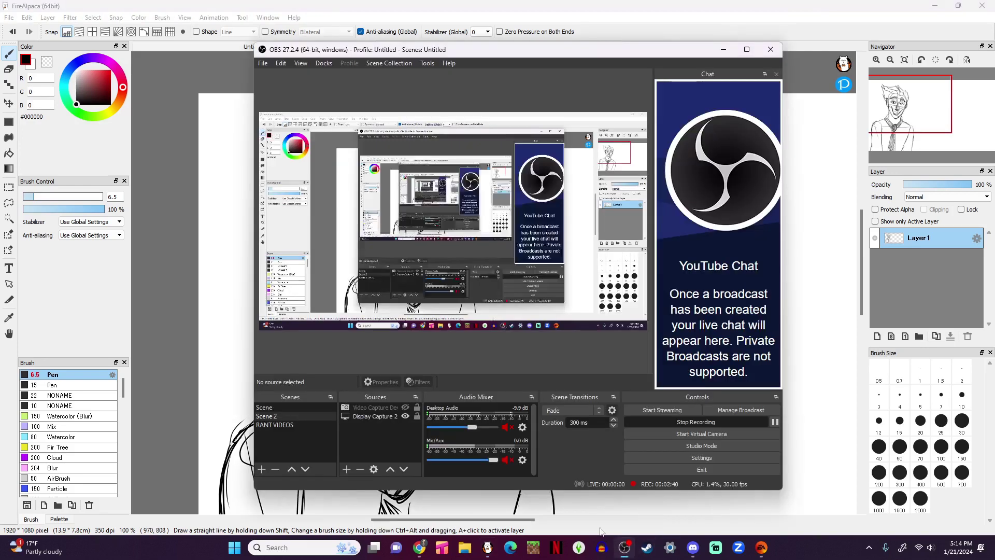
click(693, 547)
right_click(487, 233)
right_click(788, 222)
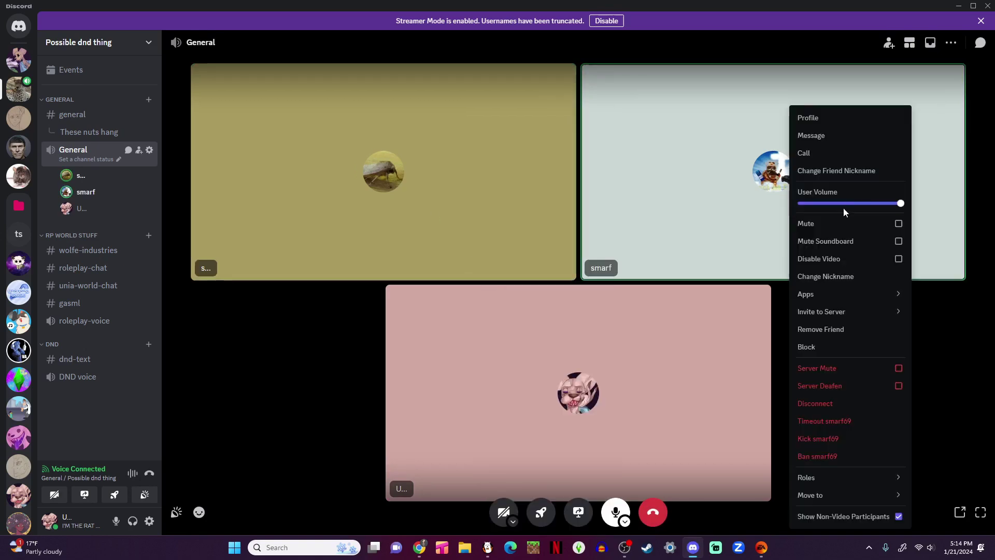
drag(899, 203, 845, 204)
Lower the system volume further and return to the FireAlpaca drawing
key(XF86AudioLowerVolume)
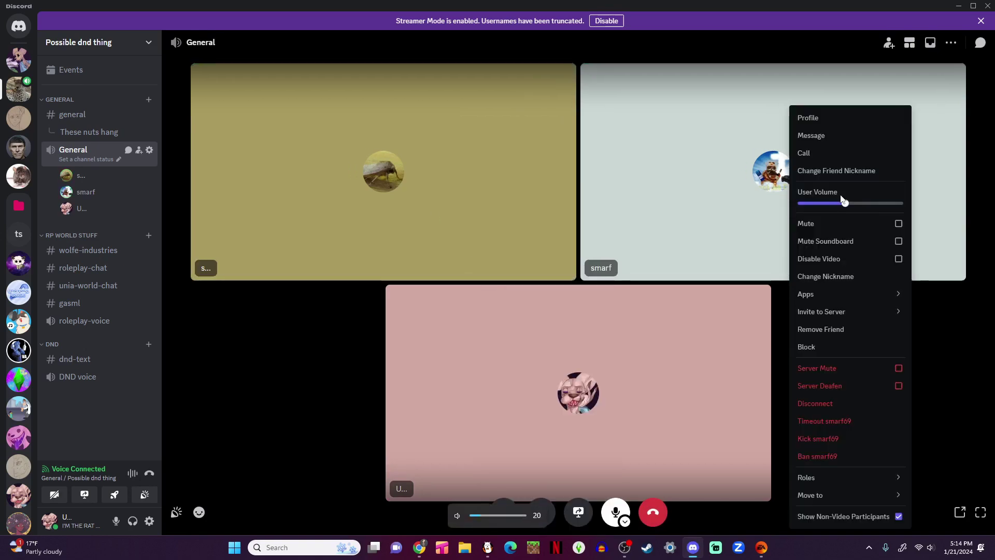
click(301, 350)
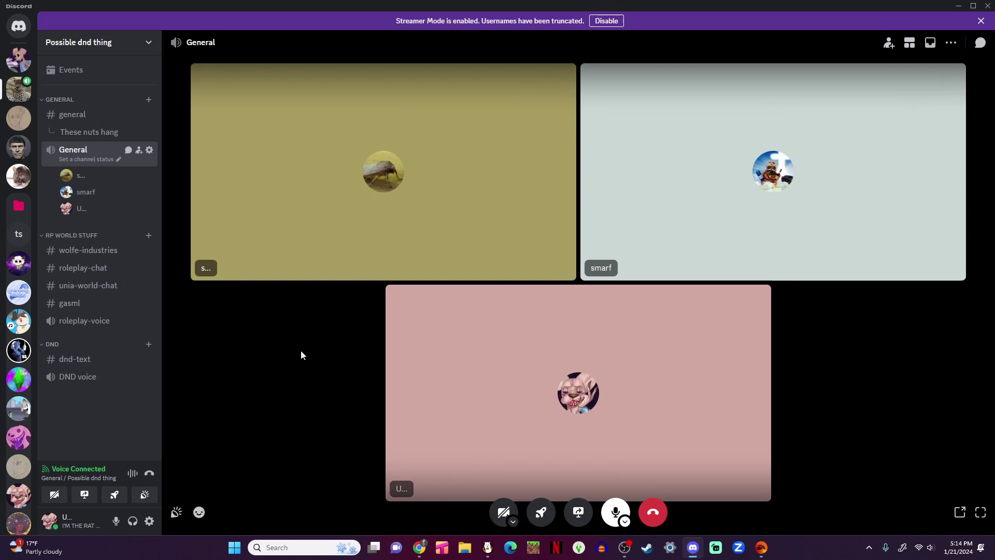
key(XF86AudioLowerVolume)
key(XF86AudioLowerVolume)
key(XF86AudioLowerVolume)
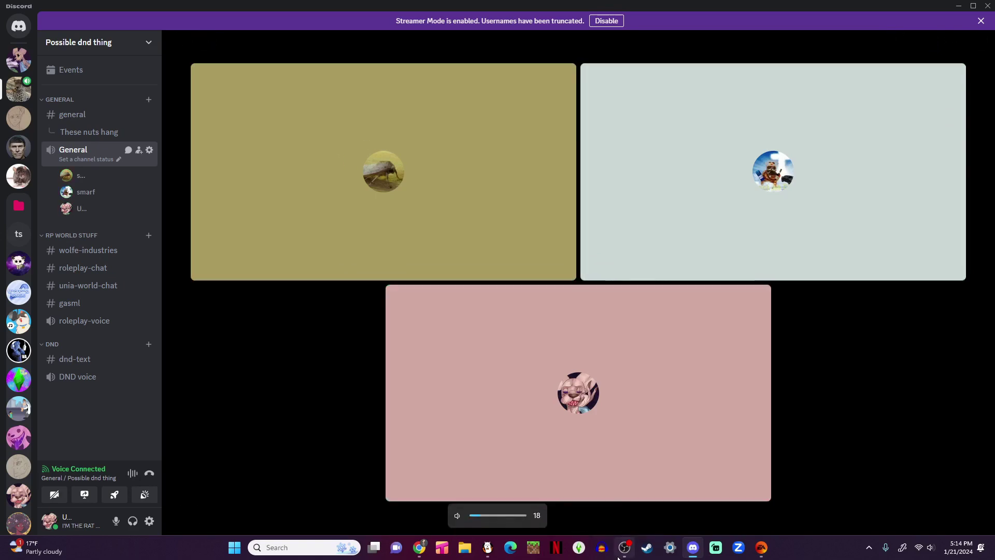
click(487, 548)
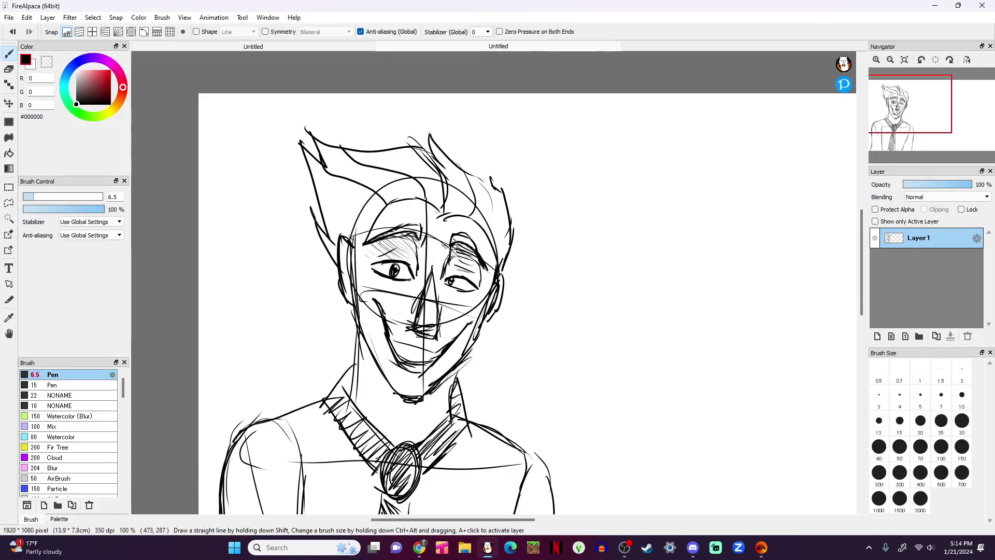
Fade Layer1 to 20% opacity and add a new layer above it
drag(432, 282, 420, 320)
mouse_move(910, 105)
mouse_down()
mouse_move(913, 143)
mouse_move(917, 125)
mouse_up()
click(915, 184)
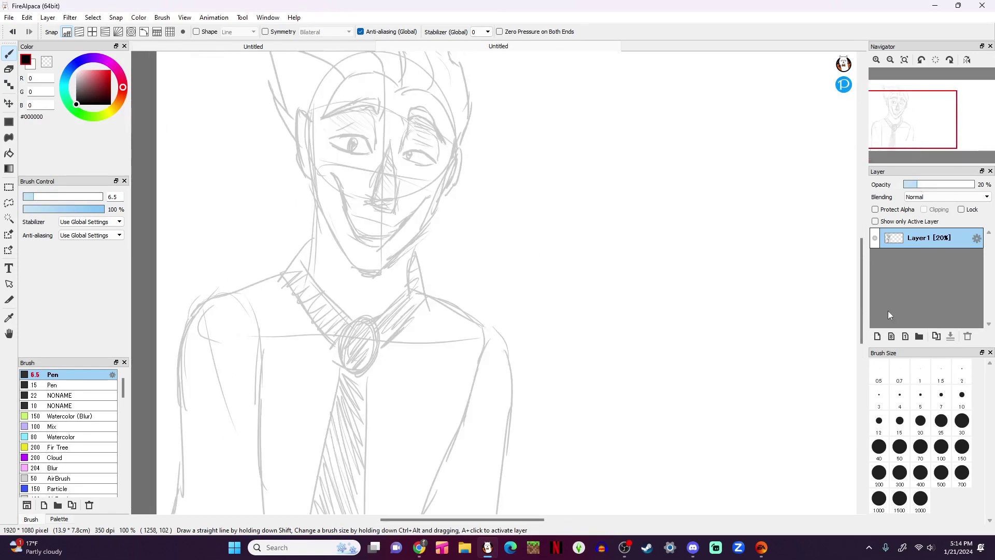
click(877, 336)
Set the stabilizer to 29 and pen size to 5, undoing a trial jawline stroke
click(485, 32)
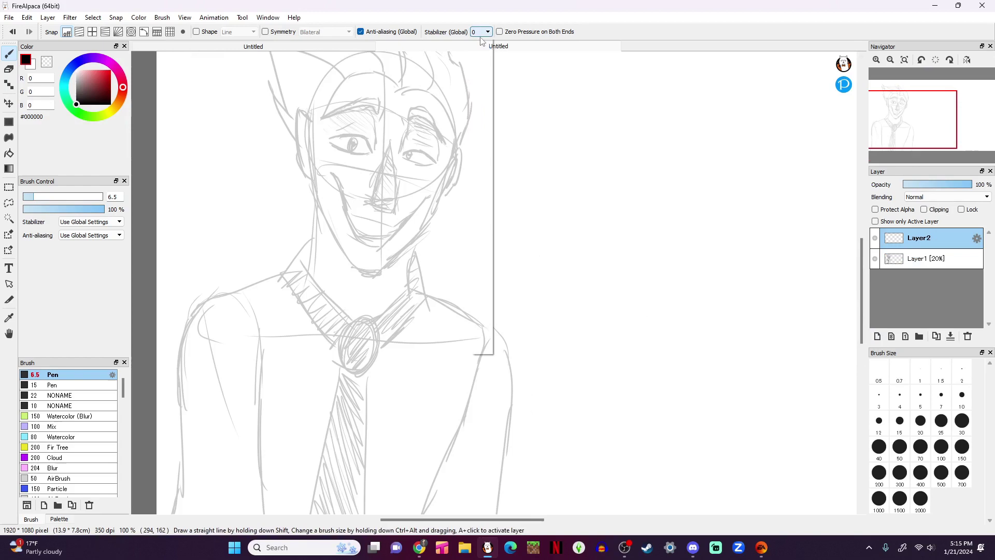
click(481, 234)
drag(310, 121, 380, 272)
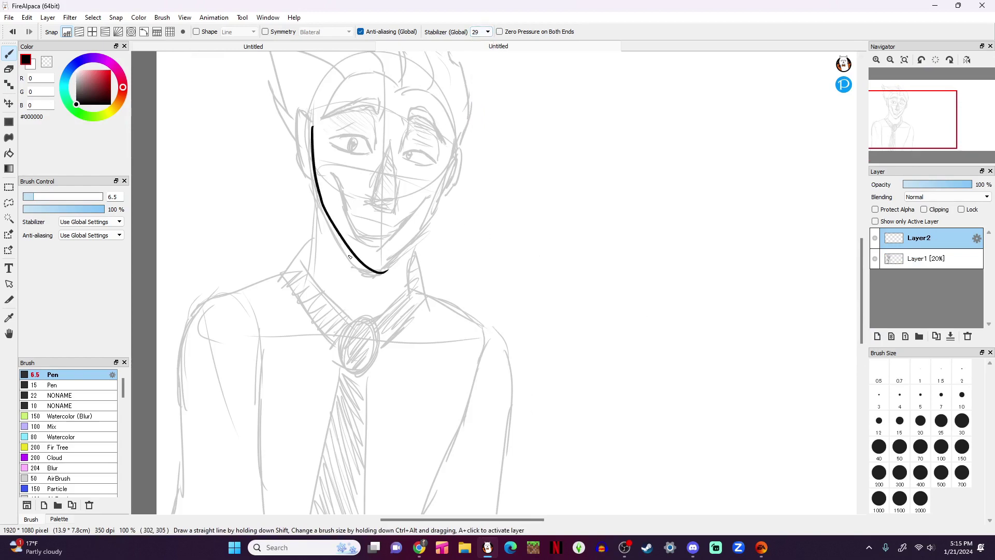
key(ctrl+z)
click(63, 196)
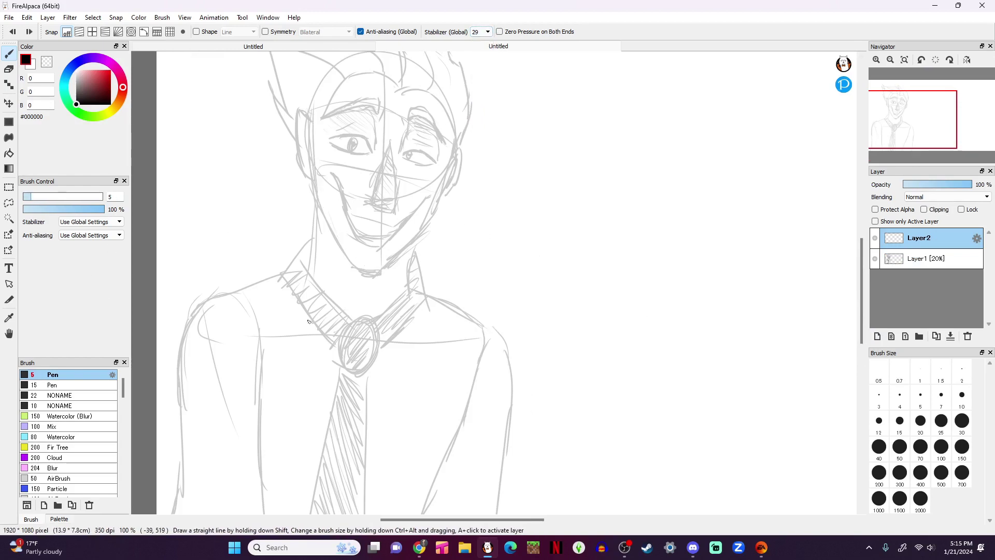
scroll(388, 233, down, 3)
scroll(304, 199, up, 2)
scroll(303, 198, up, 3)
scroll(311, 210, down, 1)
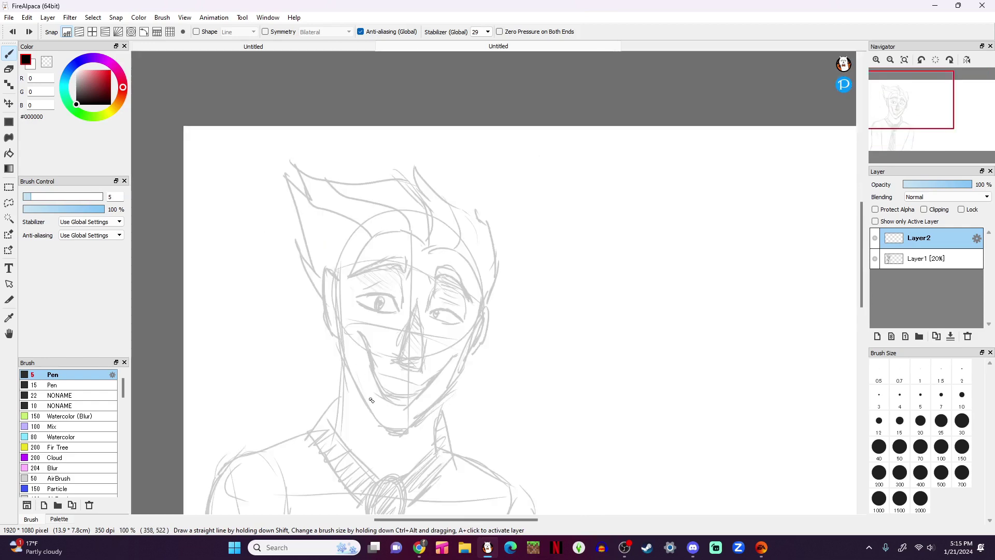
scroll(322, 227, up, 1)
Ink the jawline from the left cheek around the chin and up the right side
drag(322, 227, 459, 418)
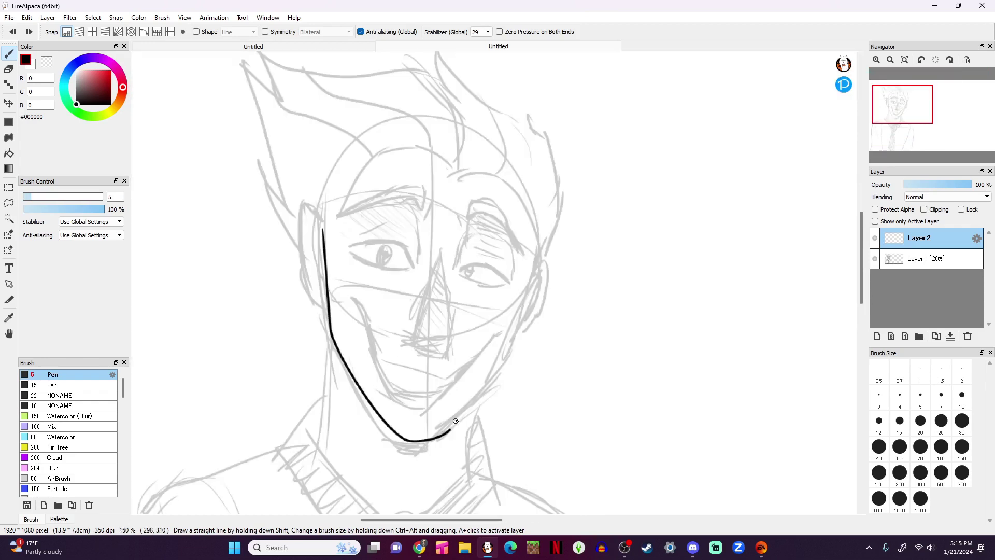
mouse_move(542, 247)
mouse_down()
mouse_move(473, 401)
mouse_move(445, 408)
mouse_up()
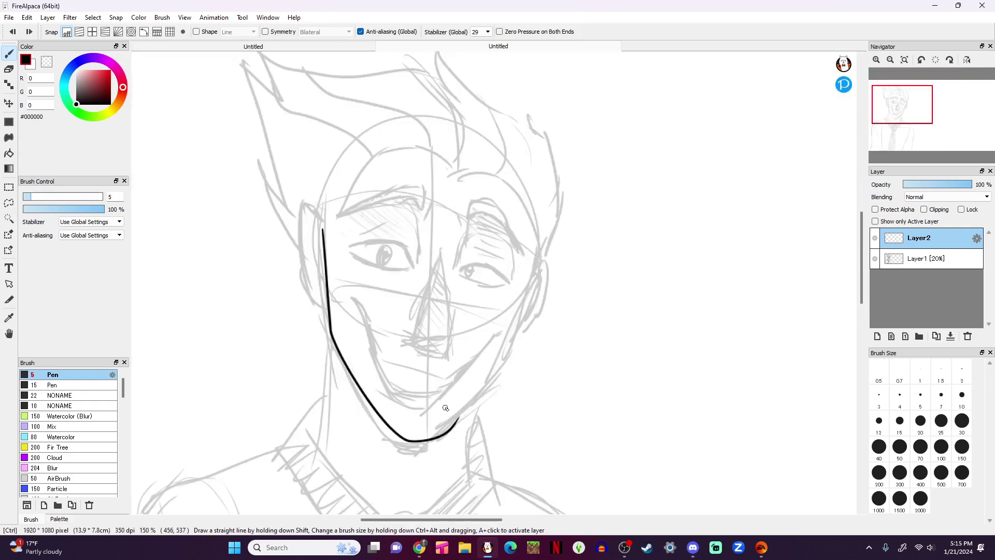
key(ctrl+z)
key(ctrl+z)
key(ctrl+z)
mouse_move(322, 214)
mouse_down()
mouse_move(323, 289)
mouse_move(431, 443)
mouse_up()
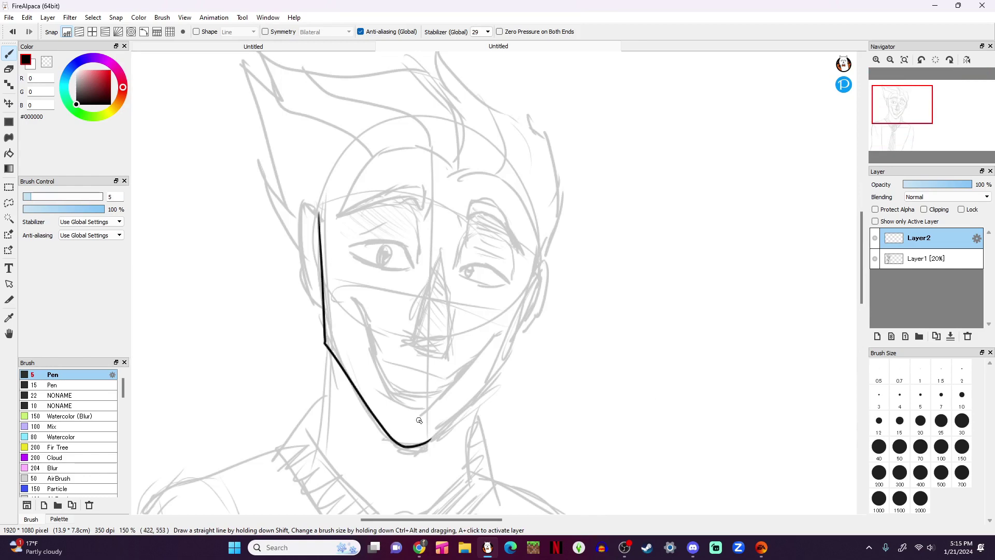
mouse_move(541, 250)
mouse_down()
mouse_move(510, 362)
mouse_move(426, 442)
mouse_up()
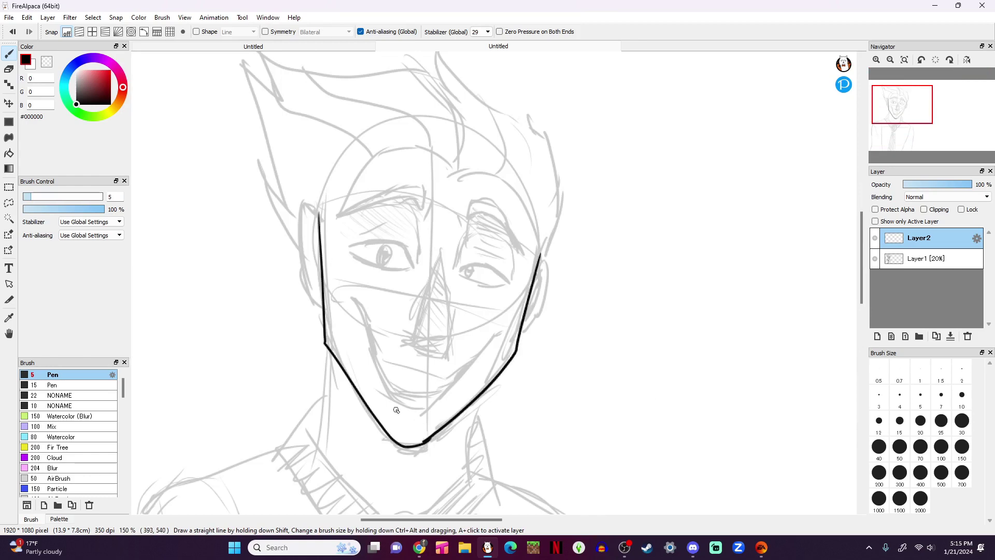
key(ctrl+z)
key(ctrl+z)
drag(322, 220, 498, 376)
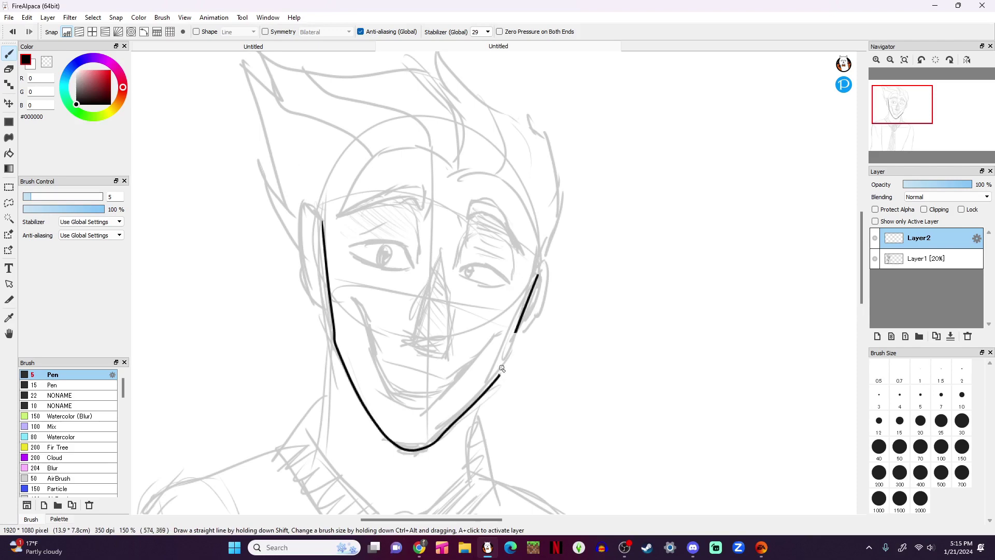
drag(537, 272, 498, 381)
Ink the smile line beneath the nose and the curved lower lip, retrying several strokes
drag(351, 299, 500, 334)
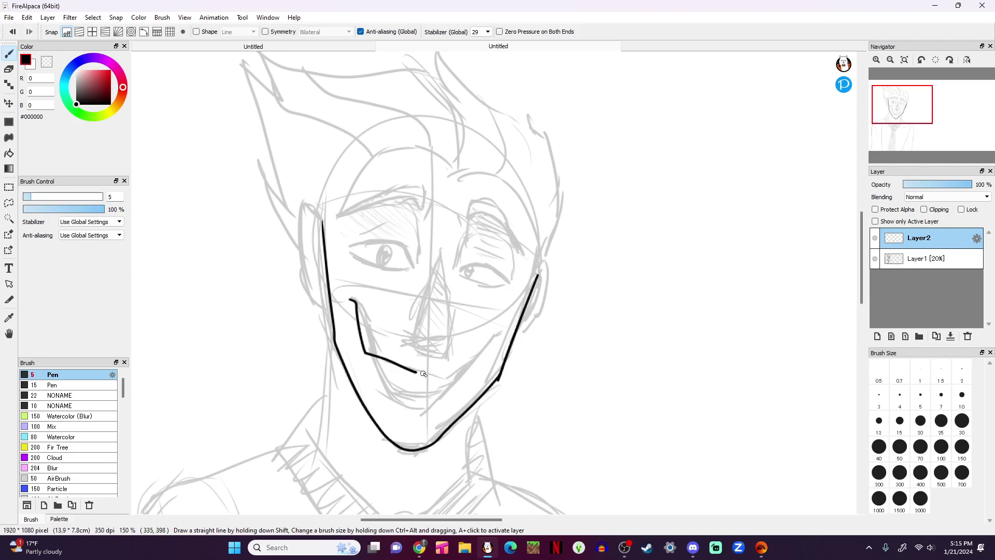
key(ctrl+z)
mouse_move(348, 296)
mouse_down()
mouse_move(453, 372)
mouse_move(495, 346)
mouse_up()
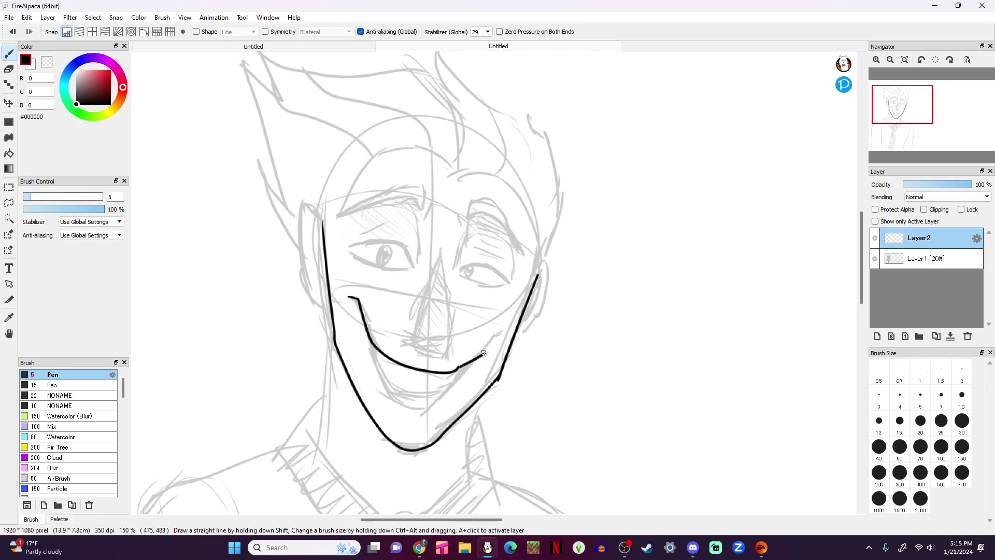
mouse_move(356, 302)
mouse_down()
mouse_move(375, 389)
mouse_move(424, 403)
mouse_move(481, 356)
mouse_up()
key(ctrl+z)
mouse_move(357, 303)
mouse_down()
mouse_move(440, 405)
mouse_move(482, 357)
mouse_move(419, 418)
mouse_move(373, 374)
mouse_move(354, 302)
mouse_move(404, 408)
mouse_move(436, 410)
mouse_up()
key(ctrl+z)
key(ctrl+z)
key(ctrl+z)
mouse_move(482, 358)
mouse_down()
mouse_move(436, 403)
mouse_move(481, 356)
mouse_up()
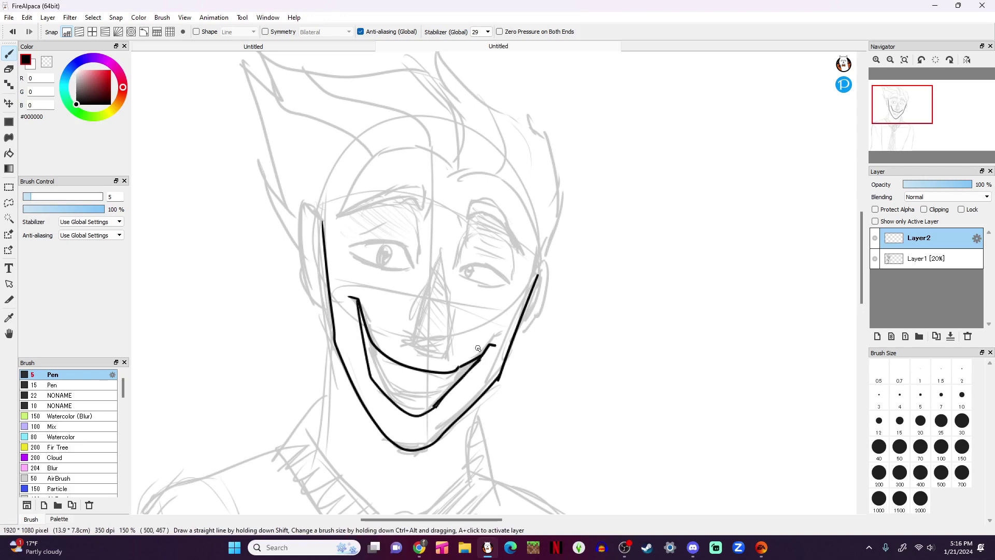
mouse_move(362, 332)
mouse_down()
mouse_move(365, 345)
mouse_move(359, 310)
mouse_move(365, 343)
mouse_up()
Thicken the mouth corners into dark wedges and redraw the lower lip curve
key(ctrl+z)
mouse_move(330, 303)
mouse_down()
mouse_move(333, 326)
mouse_move(372, 354)
mouse_up()
drag(466, 368, 480, 360)
drag(369, 354, 461, 379)
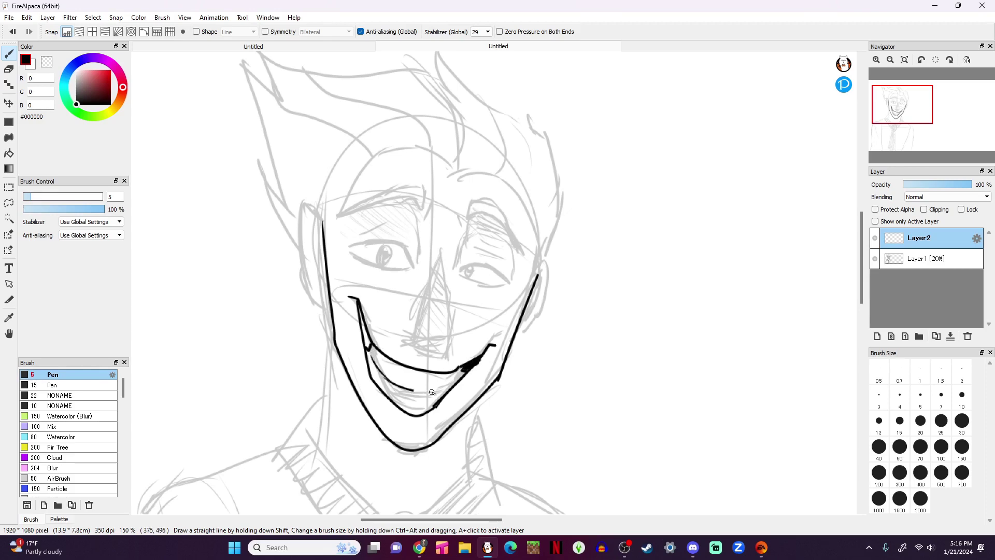
mouse_move(367, 340)
mouse_down()
mouse_move(359, 307)
mouse_move(373, 350)
mouse_move(446, 359)
mouse_move(426, 264)
mouse_move(450, 354)
mouse_move(442, 359)
mouse_up()
Ink the left eye outline, the right eyebrow and the right eye, retrying the brows
drag(369, 247, 352, 250)
mouse_move(351, 250)
mouse_down()
mouse_move(415, 269)
mouse_move(351, 251)
mouse_move(376, 261)
mouse_move(384, 251)
mouse_up()
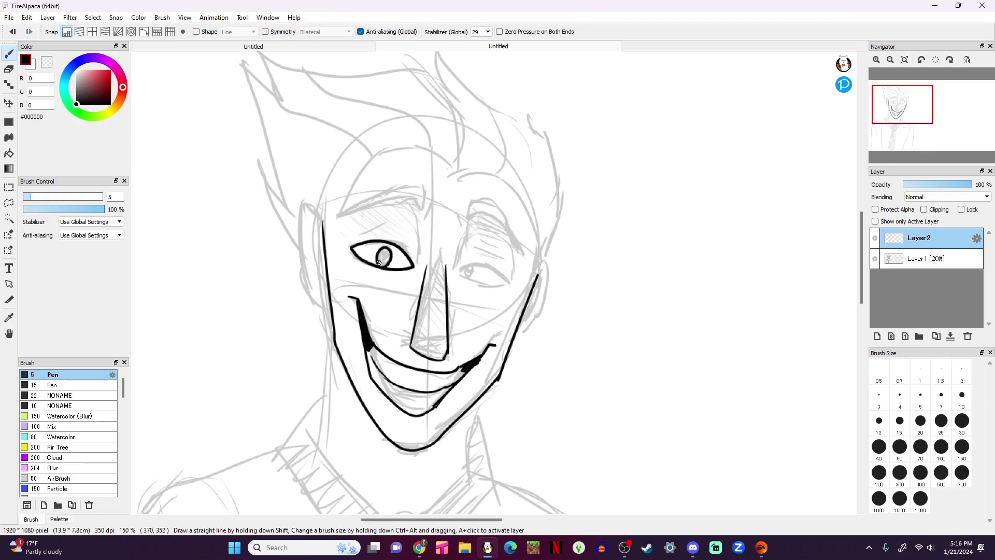
click(875, 258)
click(875, 258)
mouse_move(341, 215)
mouse_down()
mouse_move(417, 201)
mouse_move(423, 213)
mouse_move(343, 213)
mouse_up()
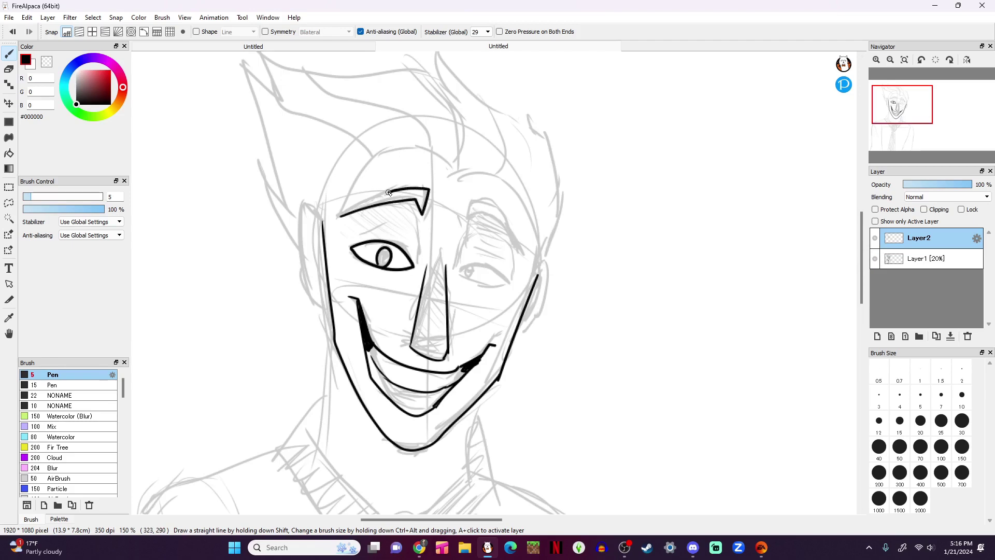
key(ctrl+z)
key(ctrl+z)
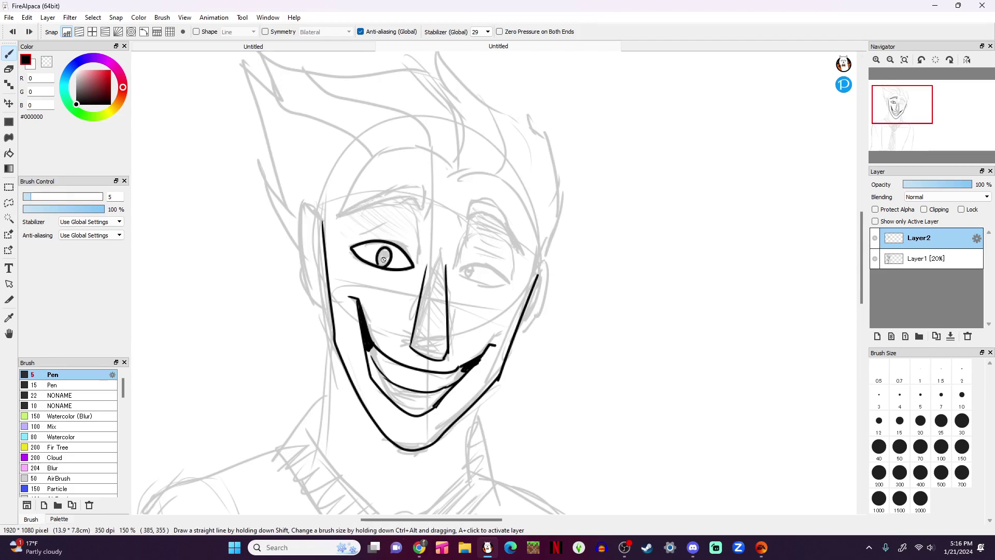
mouse_move(343, 219)
mouse_down()
mouse_move(420, 220)
mouse_move(350, 213)
mouse_move(424, 209)
mouse_move(348, 218)
mouse_up()
key(ctrl+z)
key(ctrl+z)
mouse_move(517, 247)
mouse_down()
mouse_move(471, 209)
mouse_move(500, 205)
mouse_move(519, 250)
mouse_up()
key(ctrl+z)
key(ctrl+z)
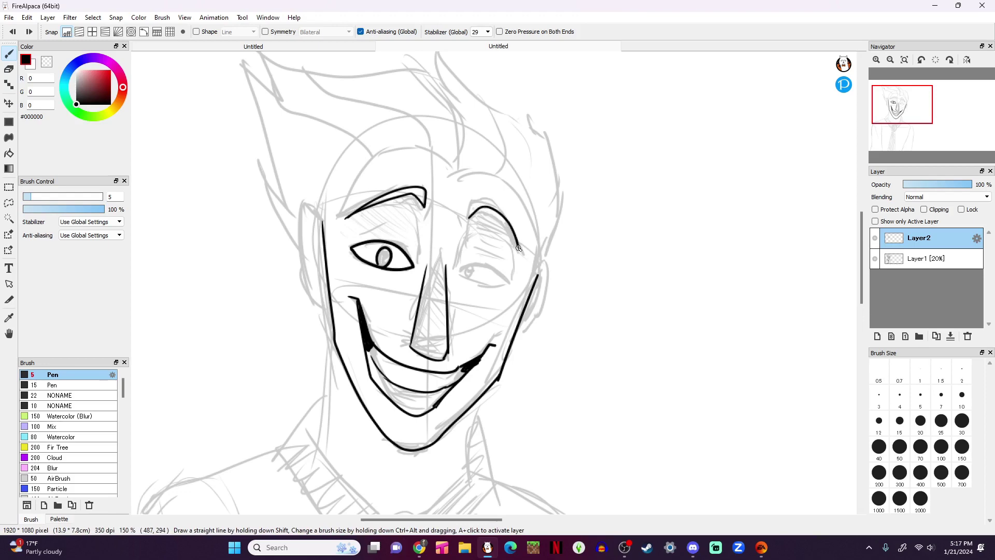
mouse_move(470, 216)
mouse_down()
mouse_move(510, 212)
mouse_move(519, 248)
mouse_up()
mouse_move(457, 273)
mouse_down()
mouse_move(513, 282)
mouse_move(470, 282)
mouse_up()
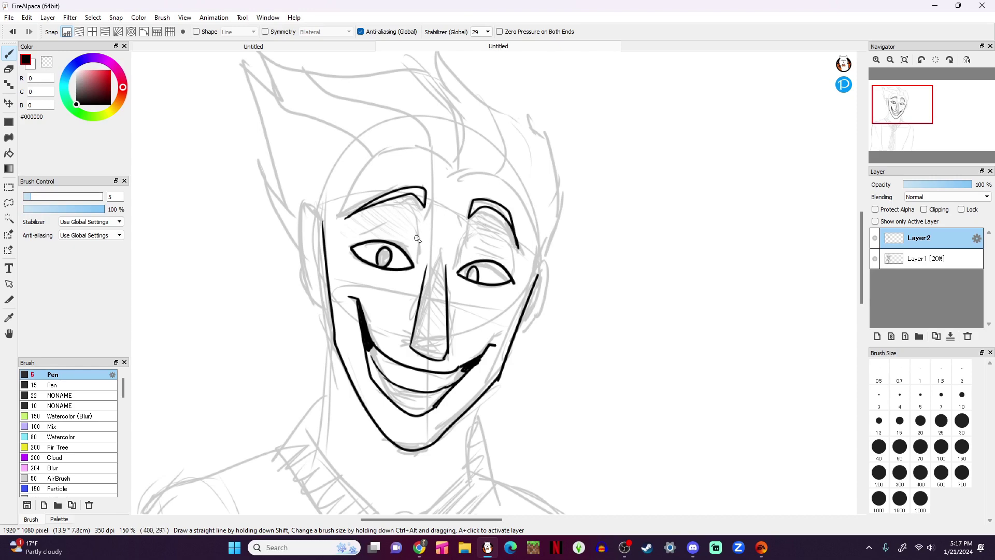
Add brow creases, eyelid and nose-bridge lines, under-eye marks and cheek marks
drag(424, 208, 420, 264)
drag(467, 219, 455, 268)
mouse_move(430, 195)
mouse_down()
mouse_move(430, 220)
mouse_move(463, 228)
mouse_up()
key(ctrl+z)
mouse_move(362, 230)
mouse_down()
mouse_move(408, 219)
mouse_move(418, 255)
mouse_move(475, 235)
mouse_move(509, 272)
mouse_up()
drag(411, 275, 400, 282)
drag(459, 275, 453, 281)
drag(346, 287, 342, 305)
drag(506, 339, 495, 358)
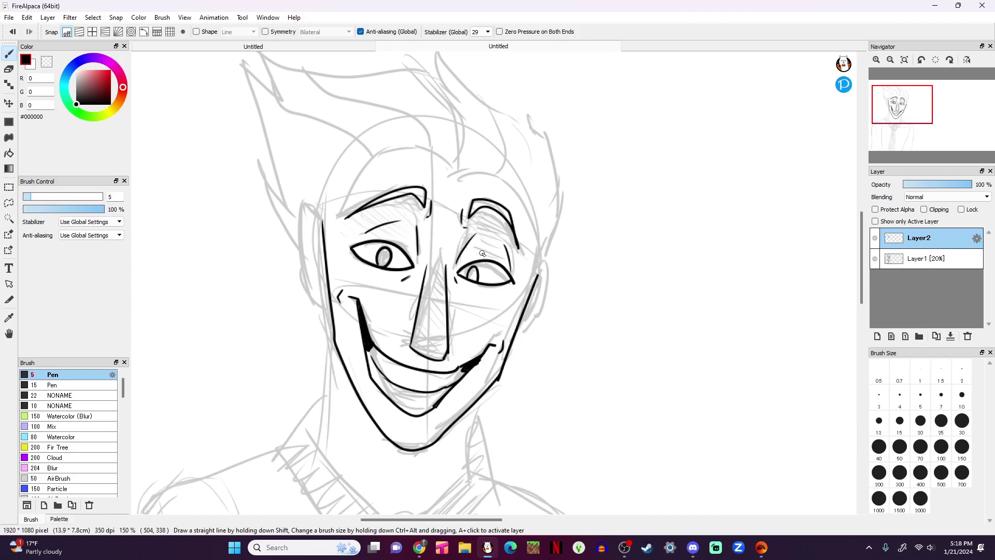
Ink the face outline, redraw the left ear, and outline the hair to the top
drag(322, 225, 324, 214)
mouse_move(323, 253)
mouse_down()
mouse_move(350, 172)
mouse_move(447, 160)
mouse_move(486, 177)
mouse_move(537, 247)
mouse_move(538, 280)
mouse_up()
mouse_move(454, 168)
mouse_down()
mouse_move(455, 93)
mouse_move(299, 53)
mouse_move(249, 66)
mouse_move(265, 93)
mouse_move(261, 164)
mouse_move(284, 199)
mouse_move(302, 274)
mouse_move(307, 211)
mouse_move(311, 311)
mouse_move(333, 315)
mouse_move(311, 311)
mouse_move(317, 211)
mouse_up()
key(ctrl+z)
key(ctrl+z)
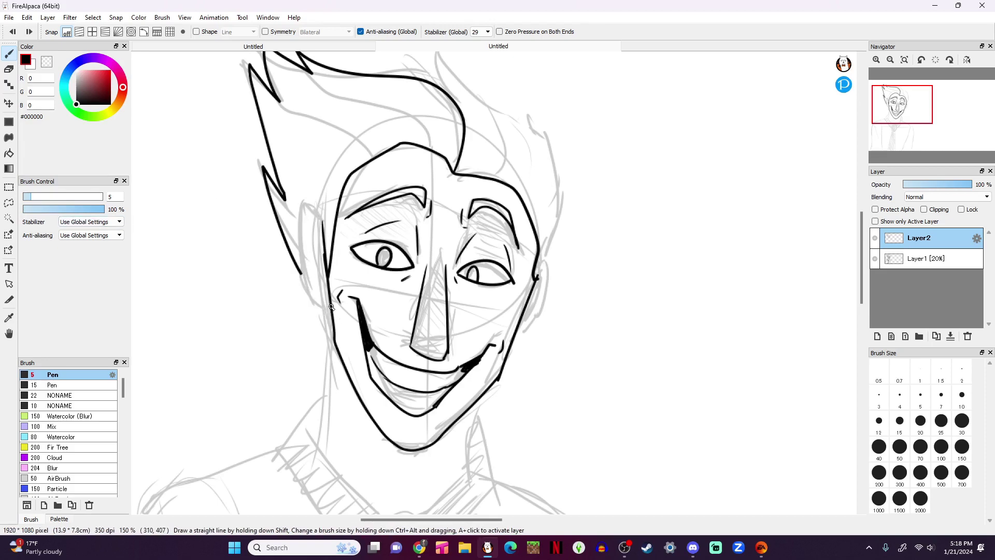
mouse_move(308, 303)
mouse_down()
mouse_move(306, 237)
mouse_move(324, 237)
mouse_up()
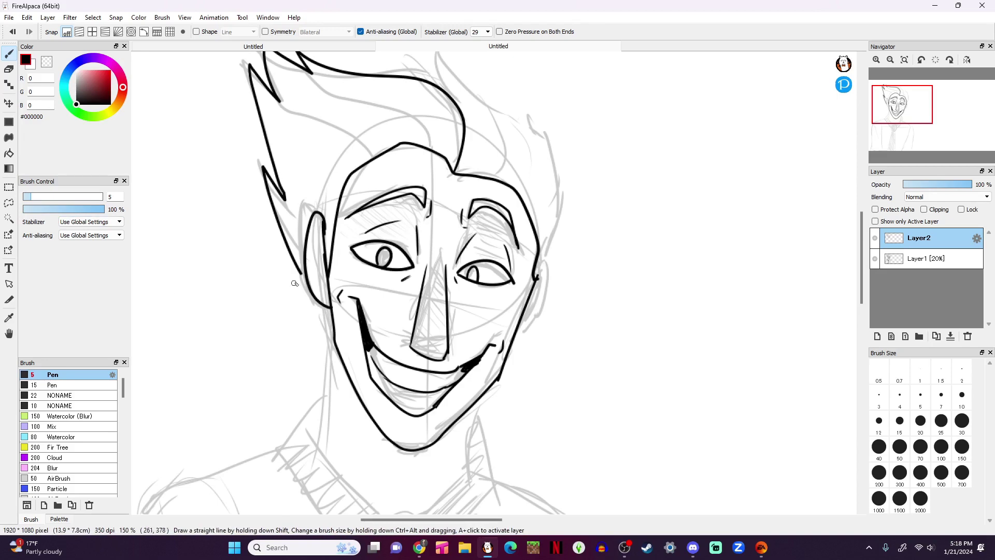
mouse_move(539, 280)
mouse_down()
mouse_move(544, 155)
mouse_move(497, 93)
mouse_move(436, 59)
mouse_move(408, 76)
mouse_up()
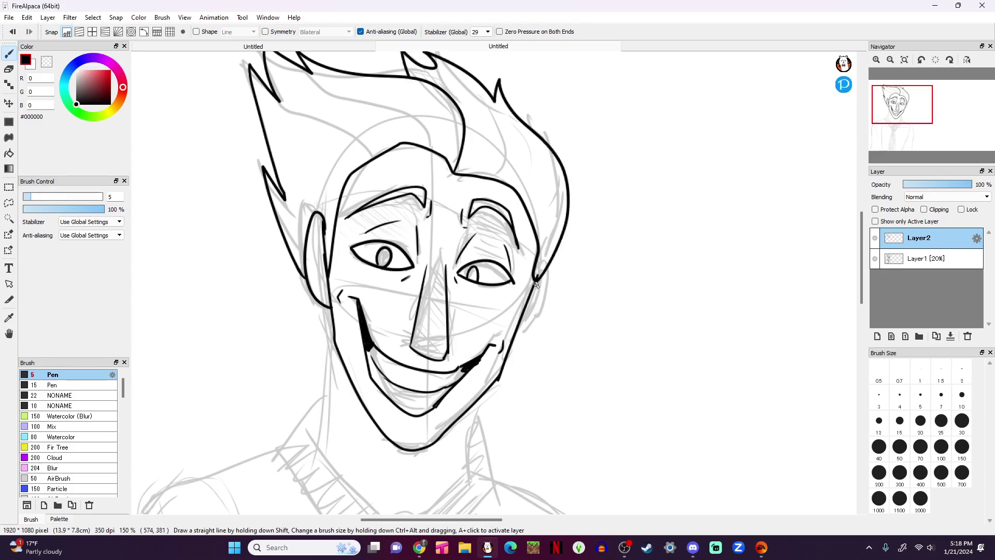
drag(534, 279, 515, 332)
drag(901, 104, 903, 109)
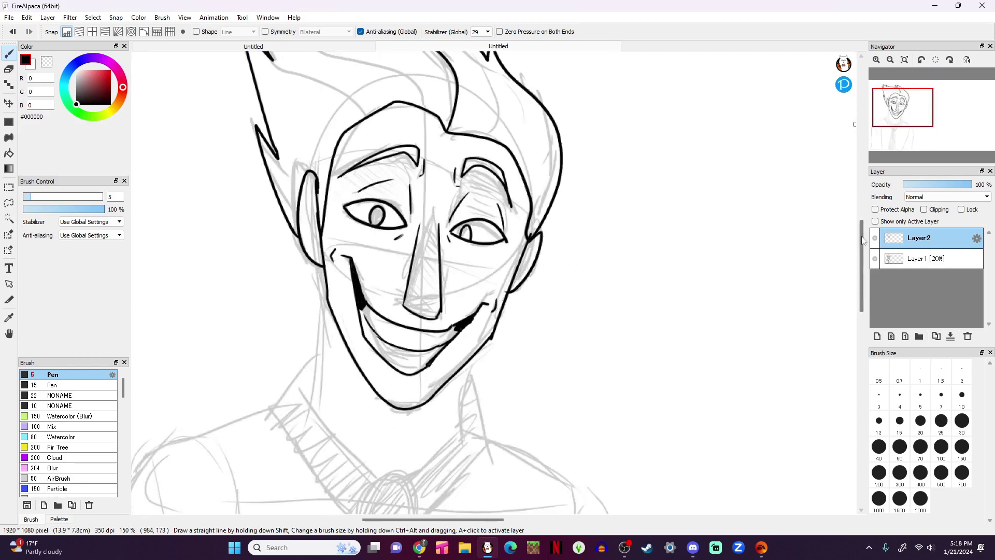
click(874, 259)
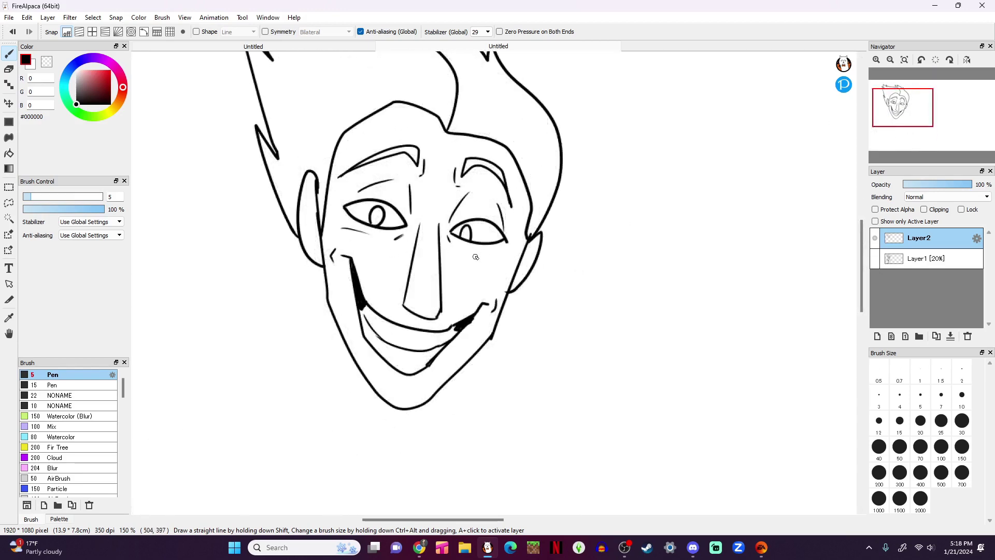
drag(904, 117, 903, 100)
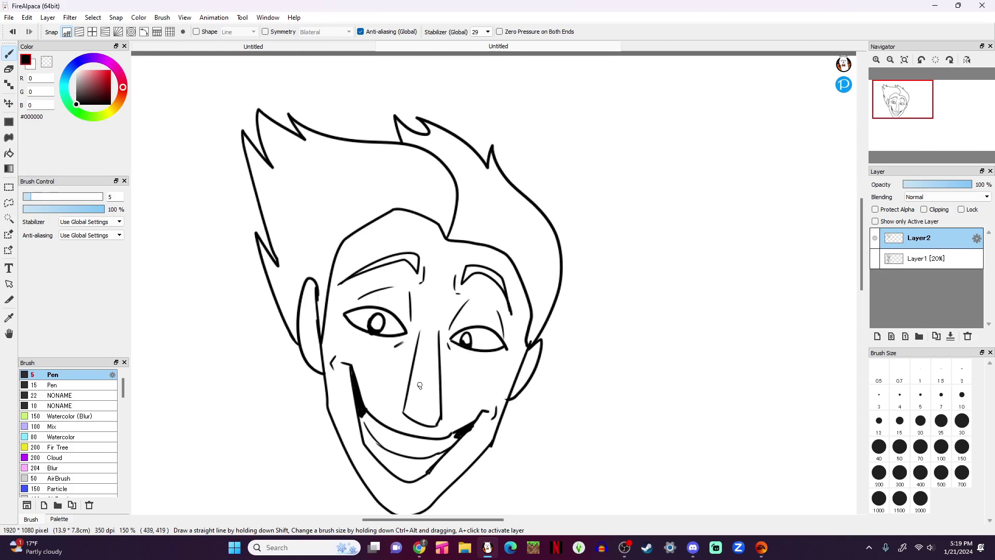
Hatch shading along the nose and add strand lines inside the hair
mouse_move(418, 407)
mouse_down()
mouse_move(437, 401)
mouse_move(439, 373)
mouse_up()
drag(427, 367, 439, 358)
drag(405, 199, 310, 137)
drag(341, 232, 278, 171)
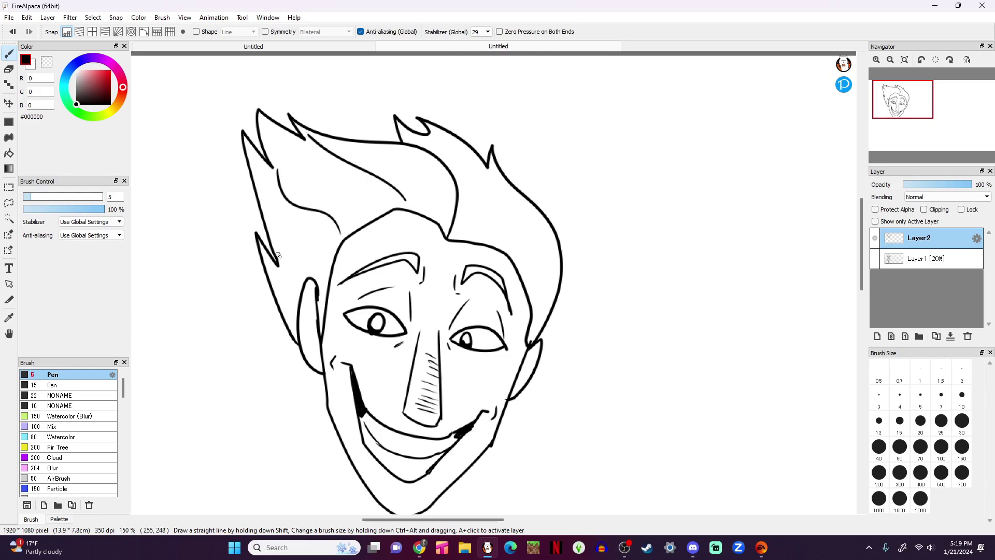
drag(278, 255, 312, 277)
drag(499, 241, 494, 179)
drag(529, 285, 547, 254)
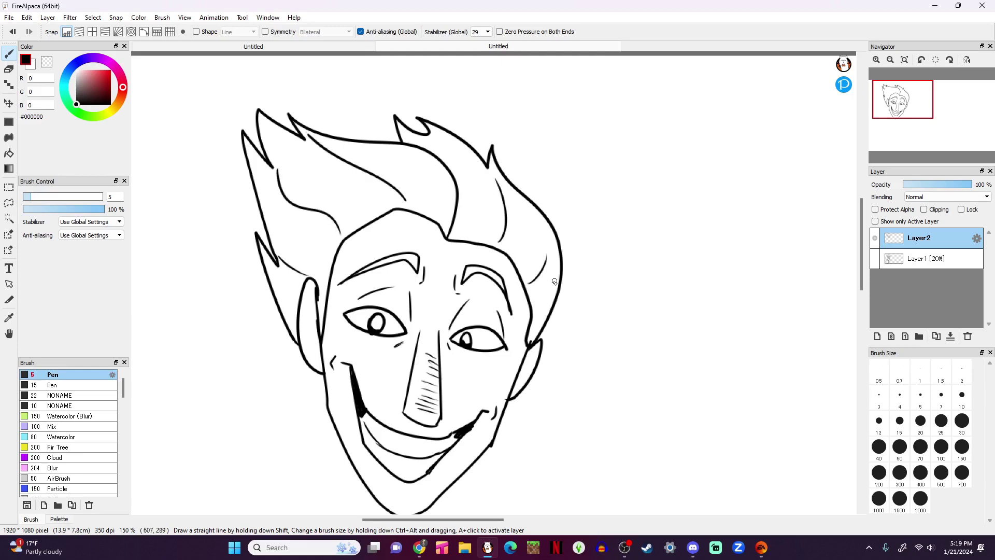
scroll(544, 310, down, 8)
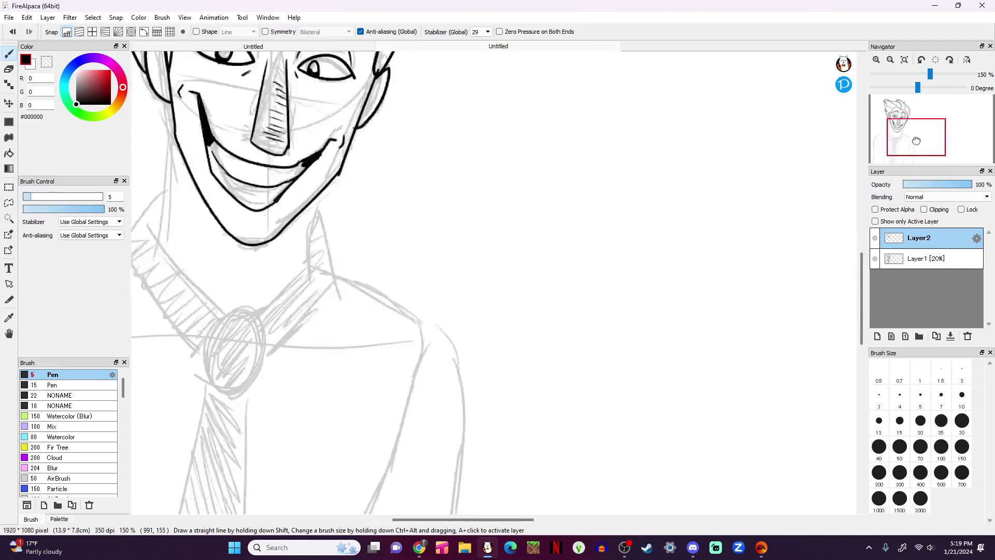
Ink the tie knot edges, the neck lines and the left collar outline
mouse_move(385, 279)
mouse_down()
mouse_move(439, 289)
mouse_move(372, 359)
mouse_move(393, 278)
mouse_up()
key(ctrl+z)
mouse_move(420, 359)
mouse_down()
mouse_move(384, 354)
mouse_move(372, 277)
mouse_up()
mouse_move(371, 277)
mouse_down()
mouse_move(425, 274)
mouse_move(424, 360)
mouse_up()
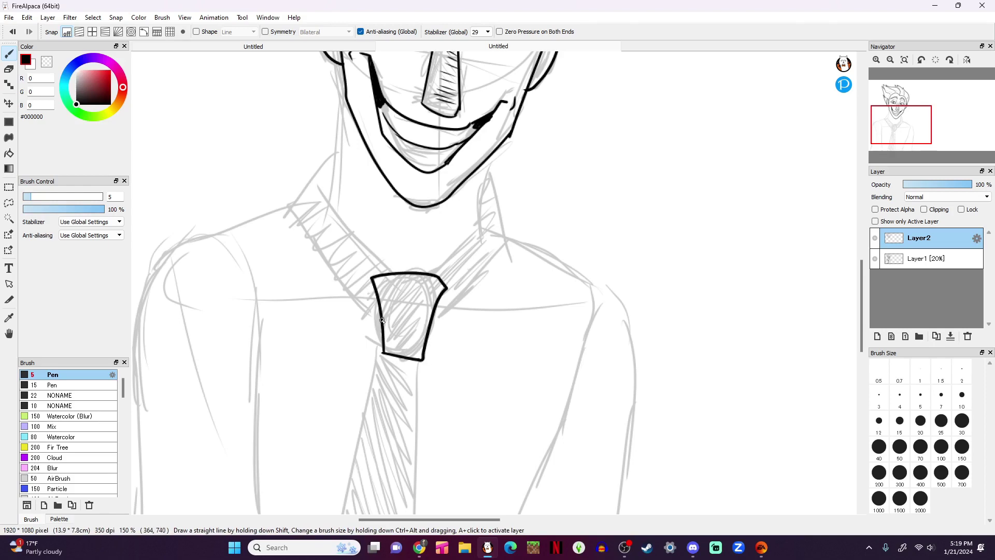
mouse_move(381, 315)
mouse_down()
mouse_move(292, 214)
mouse_move(334, 160)
mouse_move(335, 206)
mouse_move(393, 275)
mouse_move(441, 284)
mouse_move(307, 202)
mouse_move(342, 74)
mouse_up()
key(ctrl+z)
key(ctrl+z)
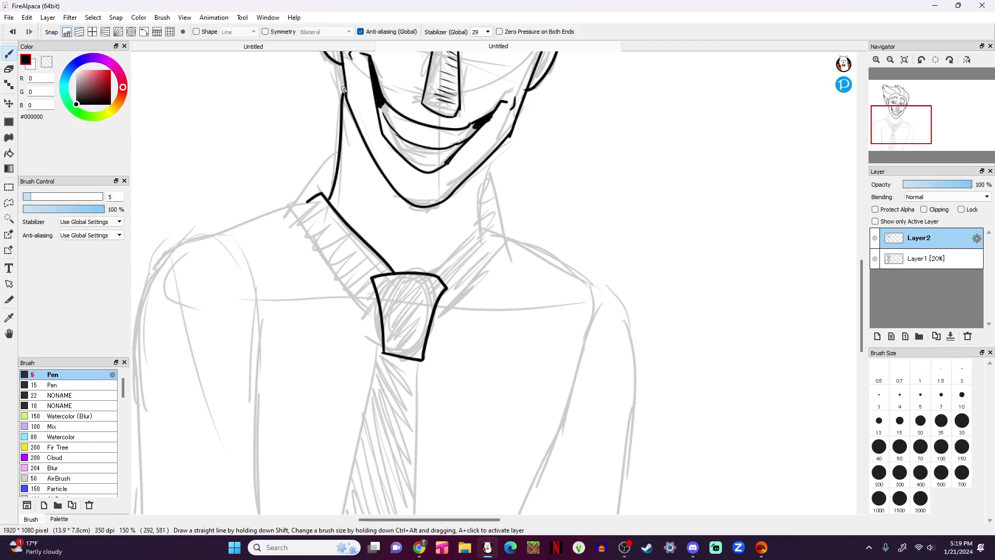
mouse_move(493, 150)
mouse_down()
mouse_move(463, 252)
mouse_move(436, 278)
mouse_up()
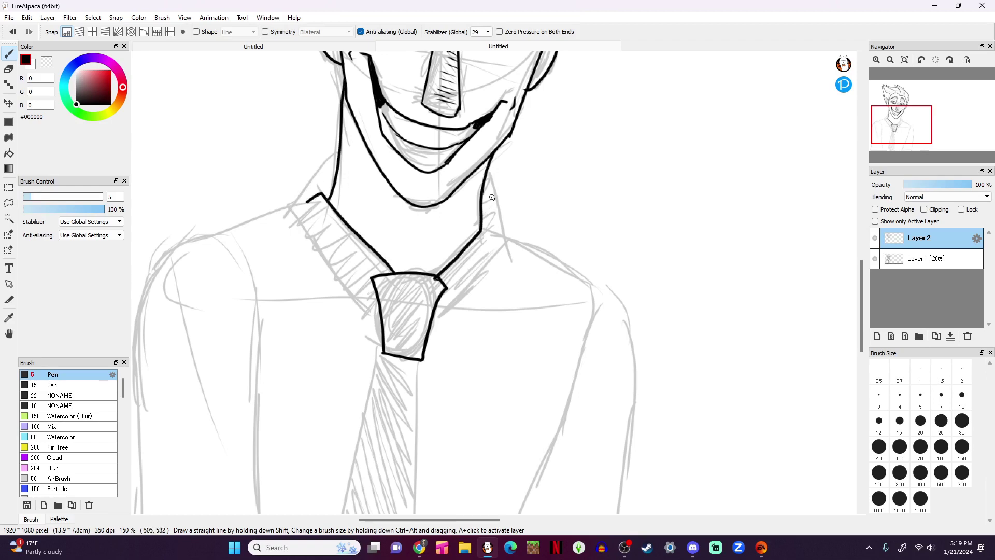
mouse_move(484, 179)
mouse_down()
mouse_move(510, 247)
mouse_move(432, 318)
mouse_move(509, 250)
mouse_move(483, 191)
mouse_up()
key(ctrl+z)
key(ctrl+z)
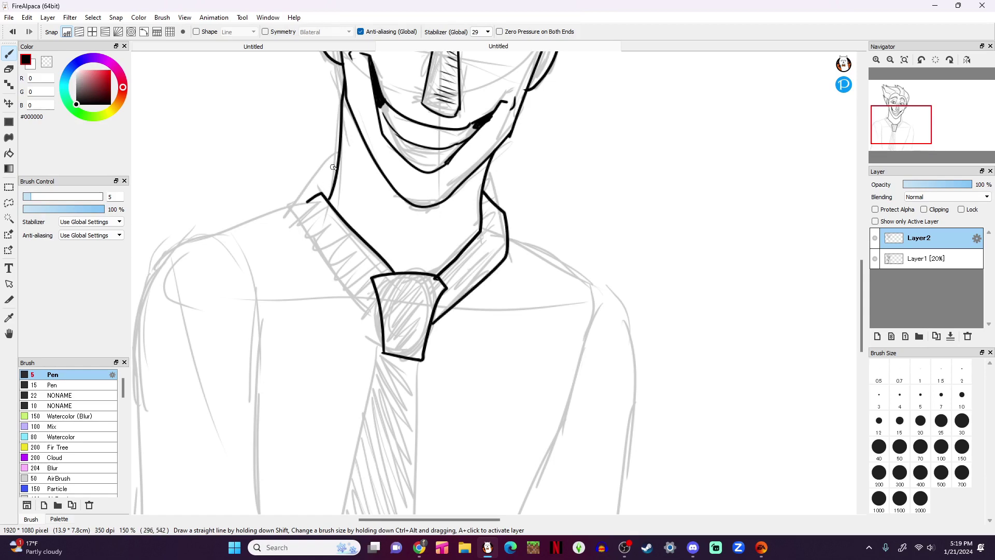
mouse_move(337, 163)
mouse_down()
mouse_move(289, 208)
mouse_move(384, 350)
mouse_up()
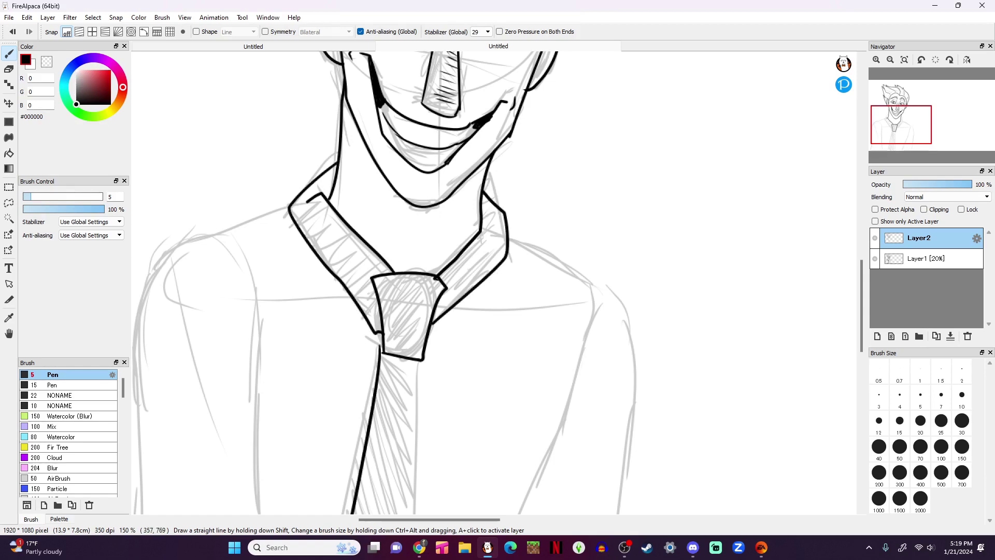
Ink both tie edges below the knot, then the left shoulder and arm lines
drag(901, 124, 911, 151)
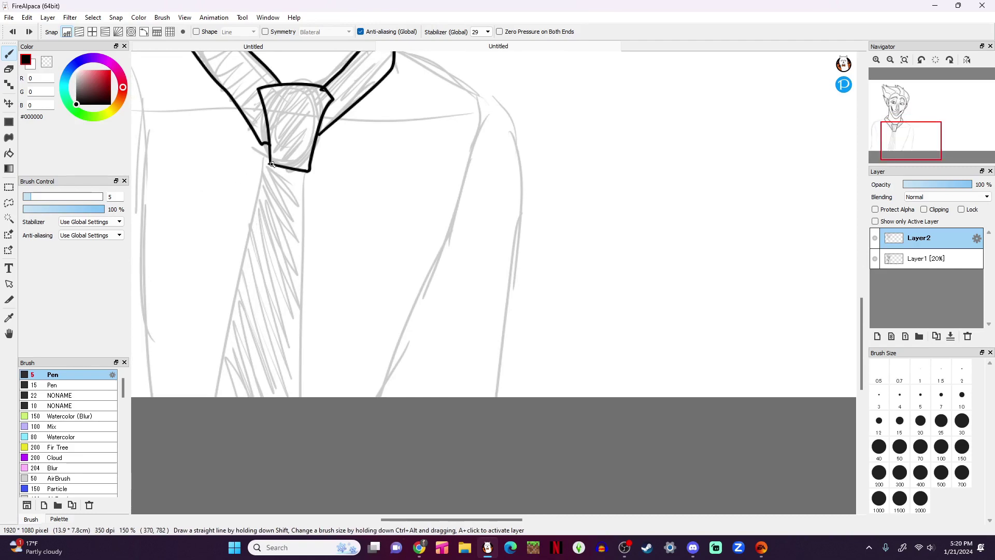
drag(269, 165, 236, 397)
drag(310, 174, 334, 397)
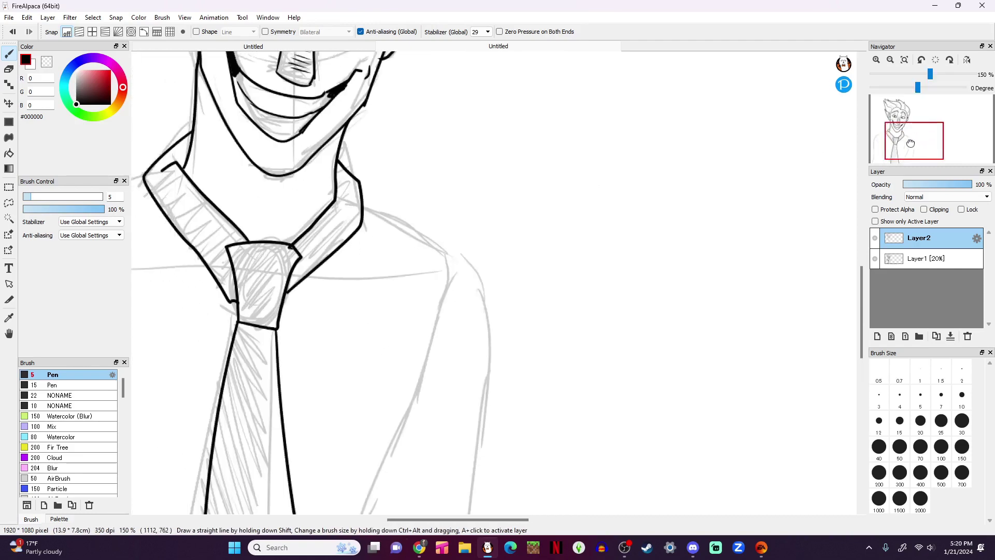
drag(911, 140, 892, 131)
mouse_move(491, 89)
mouse_down()
mouse_move(376, 138)
mouse_move(335, 465)
mouse_up()
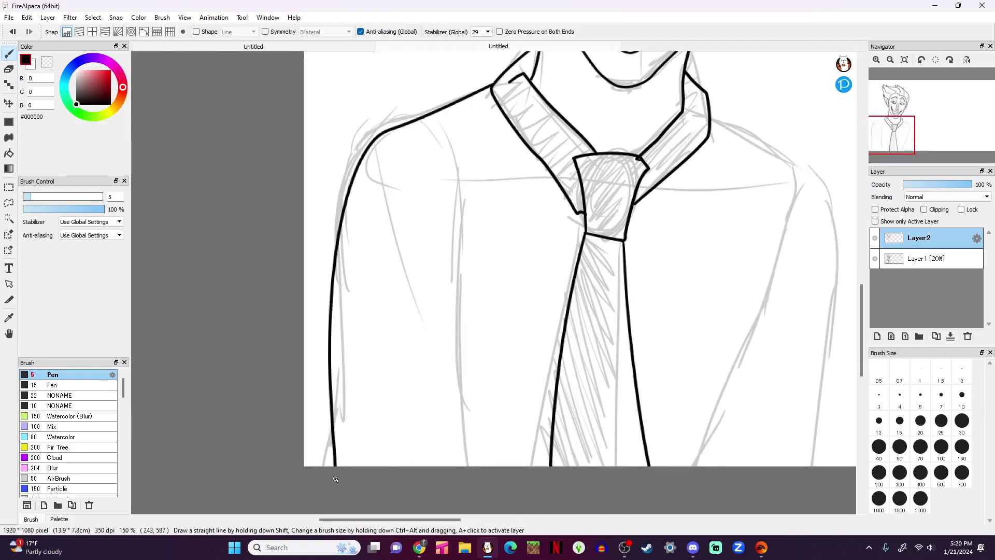
key(ctrl+z)
key(ctrl+z)
mouse_move(490, 90)
mouse_down()
mouse_move(445, 108)
mouse_move(325, 465)
mouse_up()
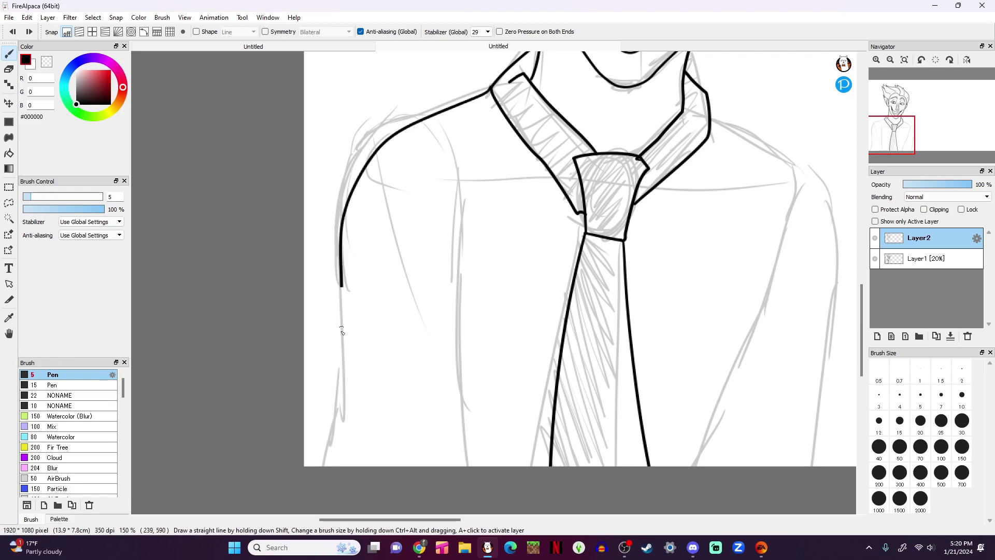
mouse_move(441, 121)
mouse_down()
mouse_move(469, 227)
mouse_move(457, 465)
mouse_up()
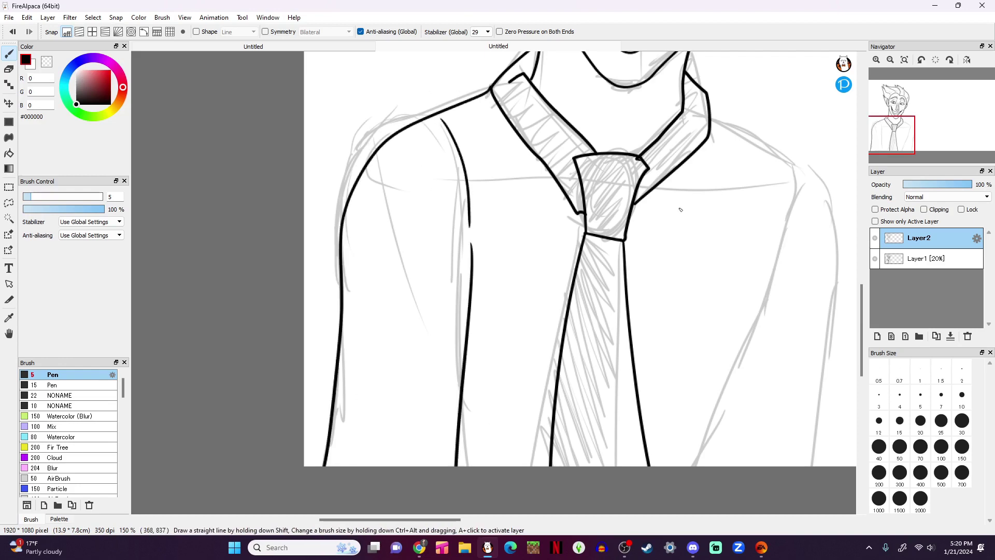
drag(892, 131, 913, 128)
Ink the right shoulder-arm line and the inner right arm line
drag(380, 177, 497, 509)
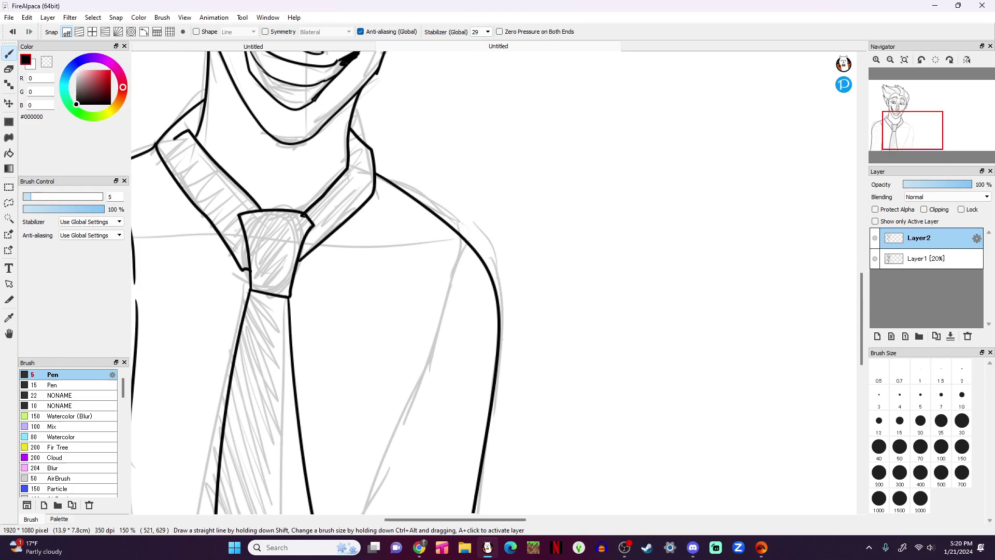
drag(911, 131, 886, 142)
key(ctrl+z)
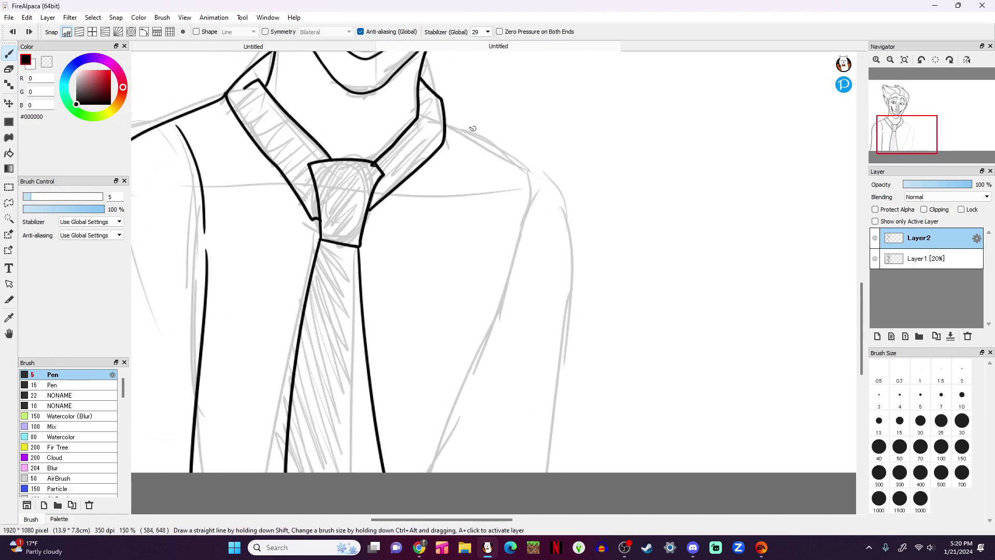
drag(446, 124, 507, 470)
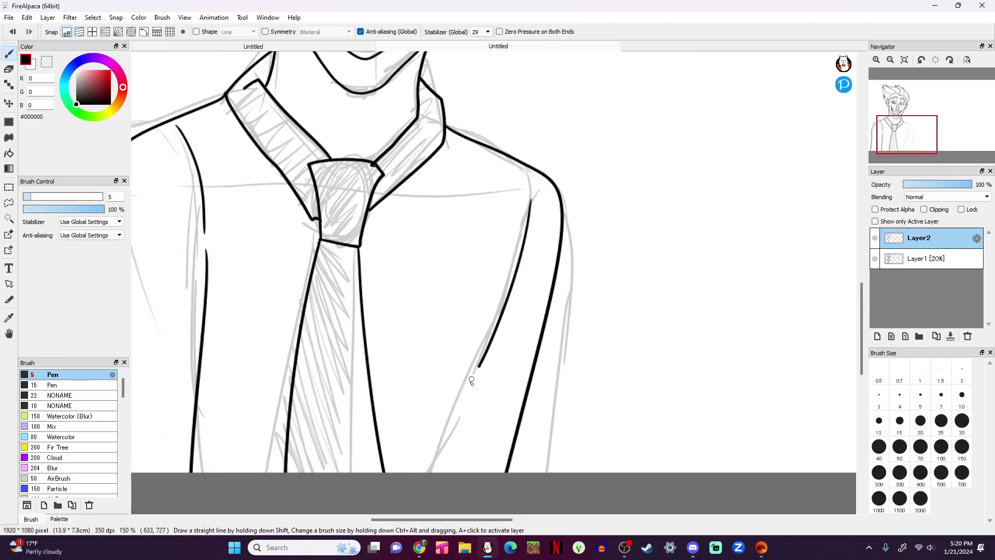
drag(531, 193, 426, 471)
drag(893, 149, 898, 139)
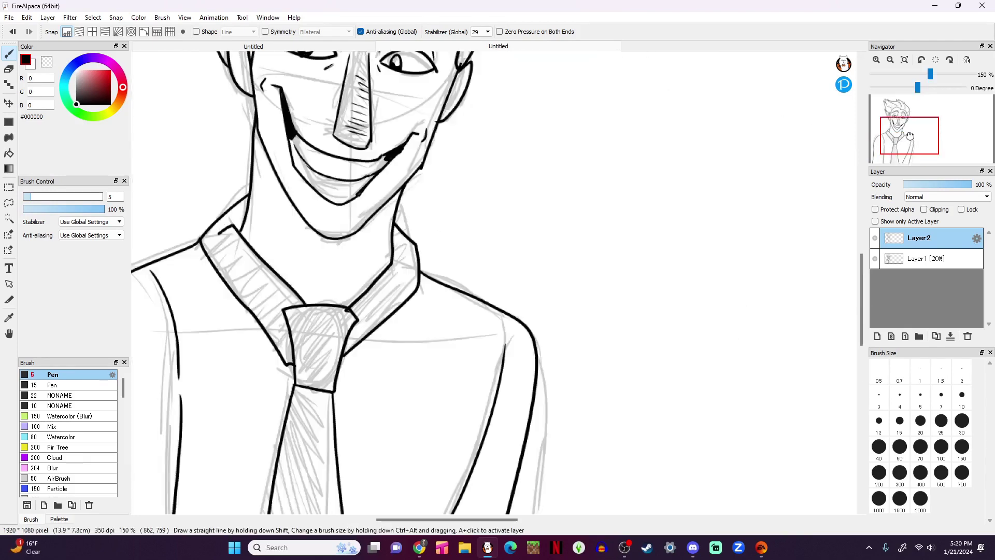
Hide the rough sketch layer, fit the drawing in view, and add a flat-colour layer
drag(897, 140, 901, 117)
click(875, 258)
click(890, 60)
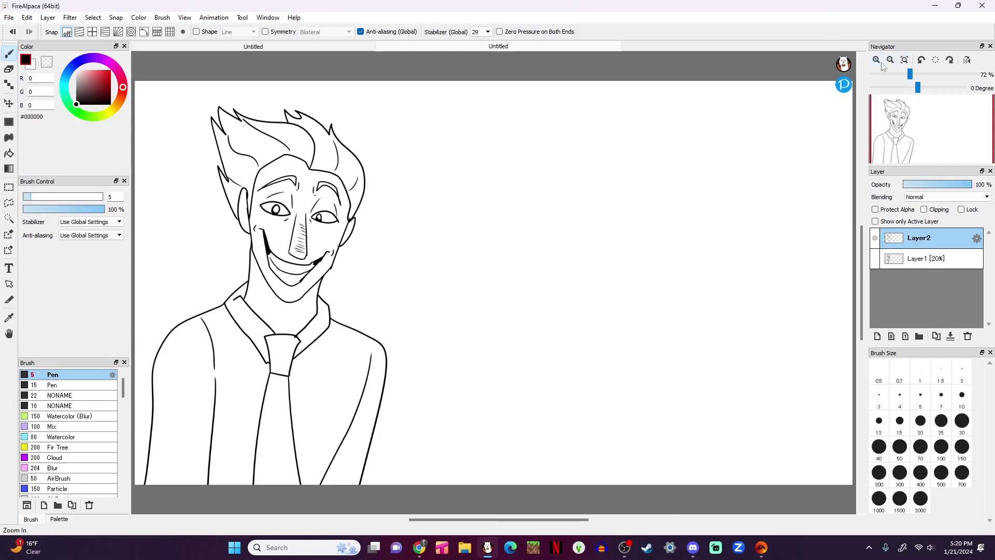
key(XF86AudioLowerVolume)
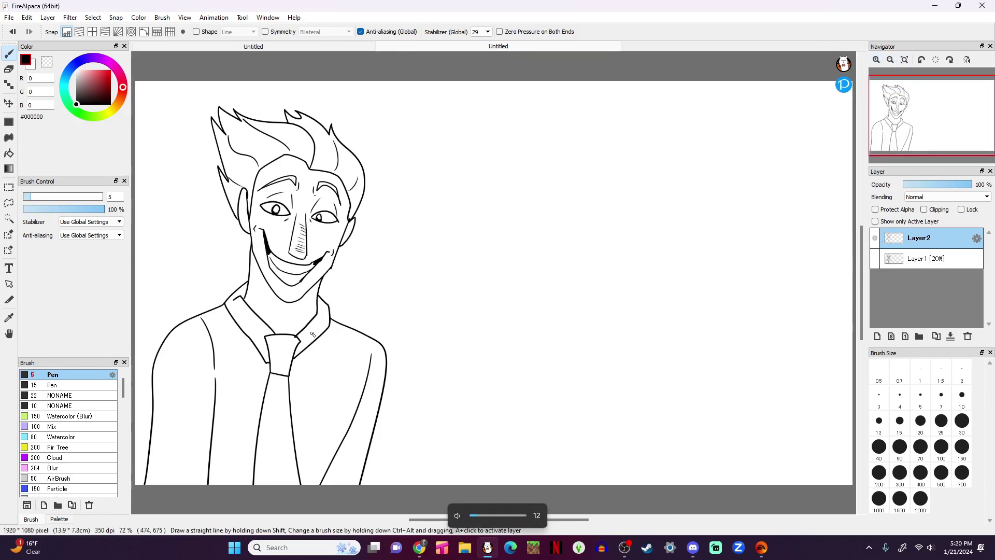
mouse_move(902, 116)
mouse_down()
mouse_move(912, 130)
mouse_move(922, 117)
mouse_up()
click(910, 259)
click(877, 336)
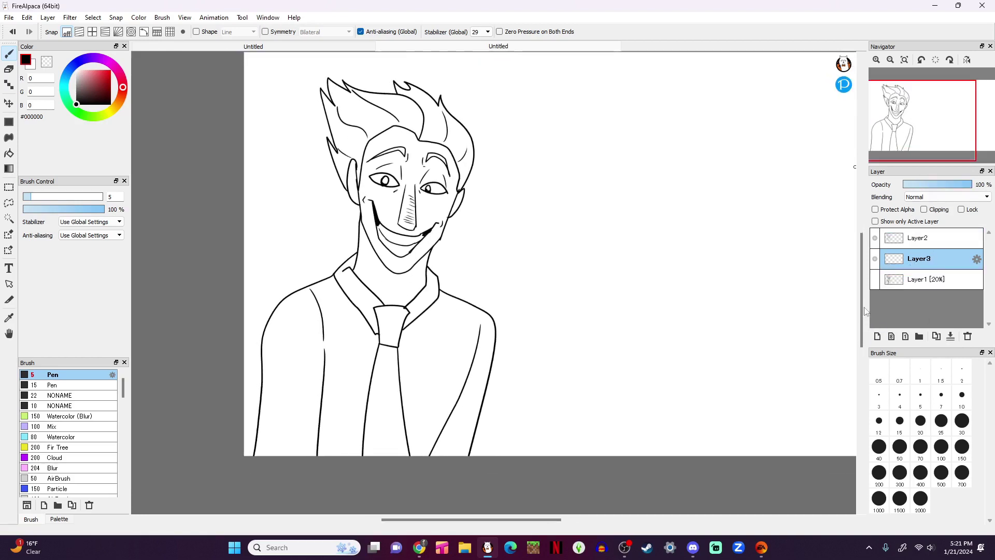
Use the bucket fill with white after undoing grey hair fills, and make the canvas background grey
click(9, 153)
click(81, 83)
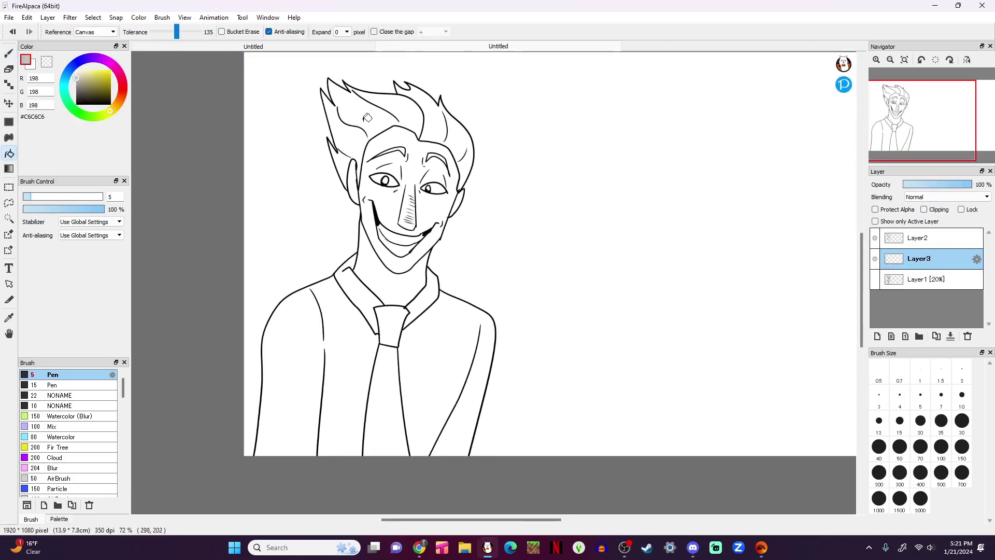
click(384, 115)
click(433, 128)
key(ctrl+z)
key(ctrl+z)
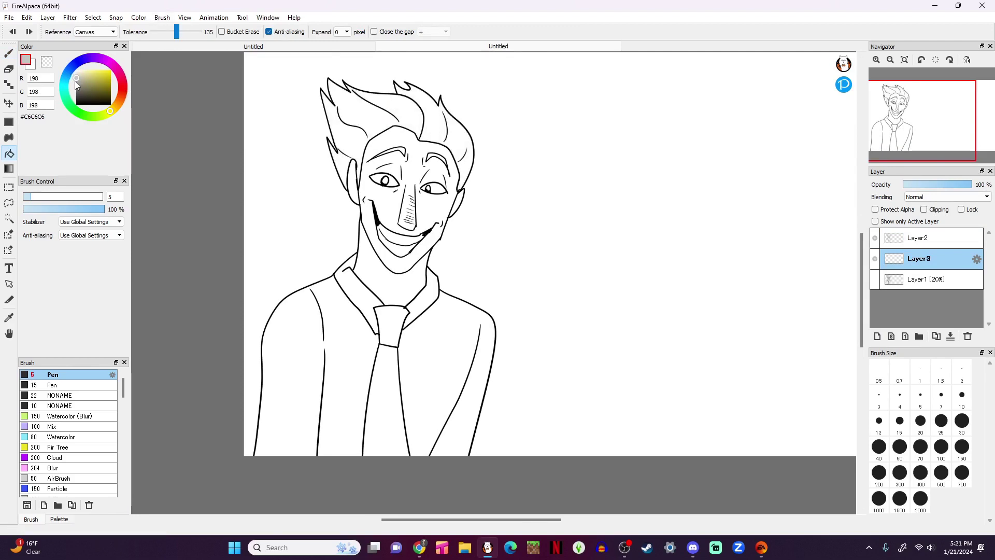
click(74, 81)
click(184, 17)
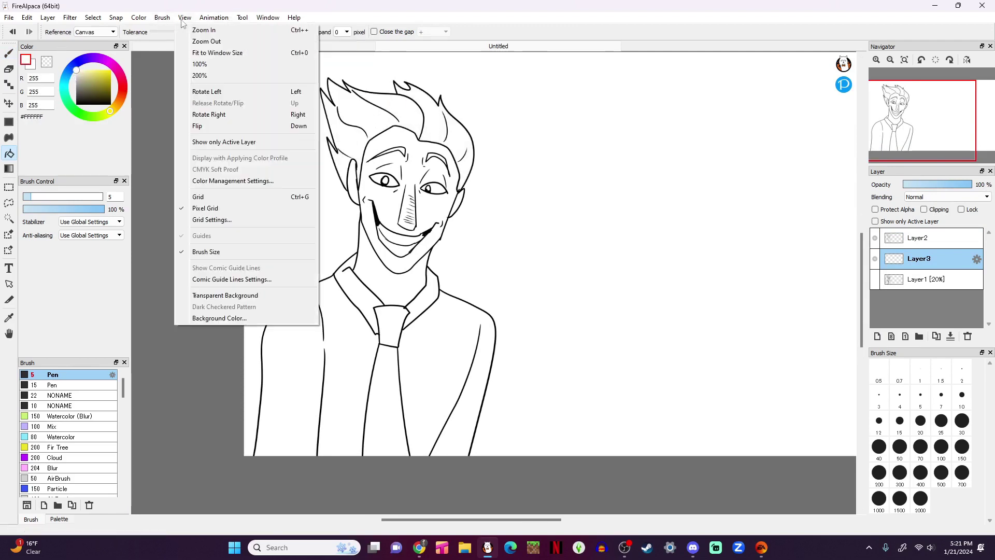
click(233, 319)
click(455, 281)
Fill all the hair regions and both eyebrows white
click(486, 317)
click(433, 120)
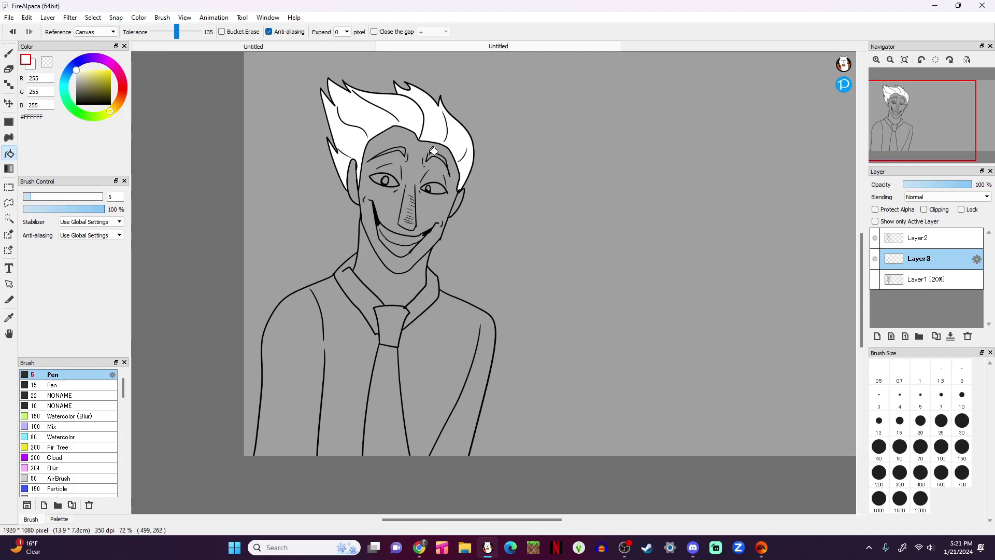
click(433, 153)
click(400, 129)
scroll(401, 233, up, 5)
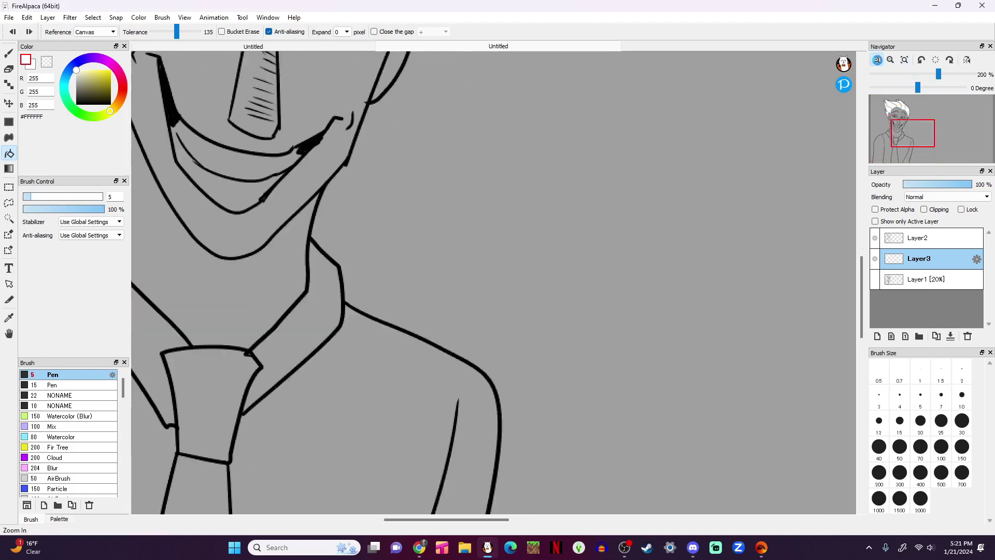
drag(389, 156, 467, 389)
click(456, 247)
click(575, 260)
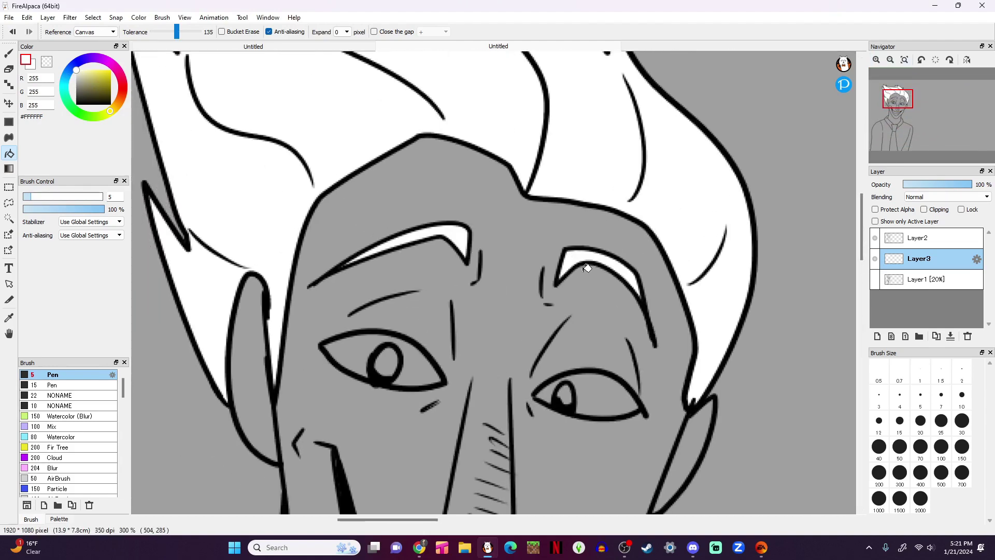
Fill the teeth and both eyes white
drag(583, 265, 556, 159)
drag(420, 482, 432, 420)
click(410, 467)
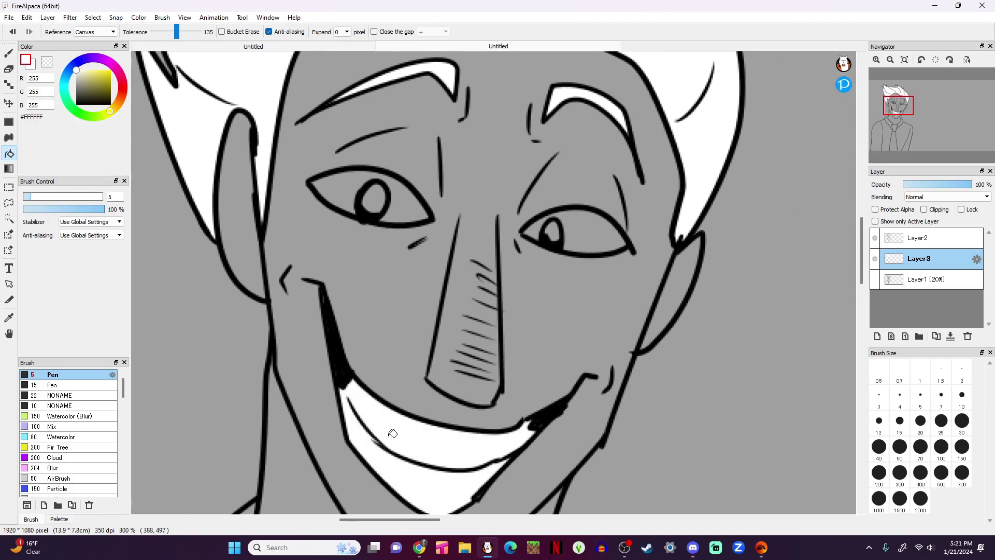
click(425, 211)
click(544, 221)
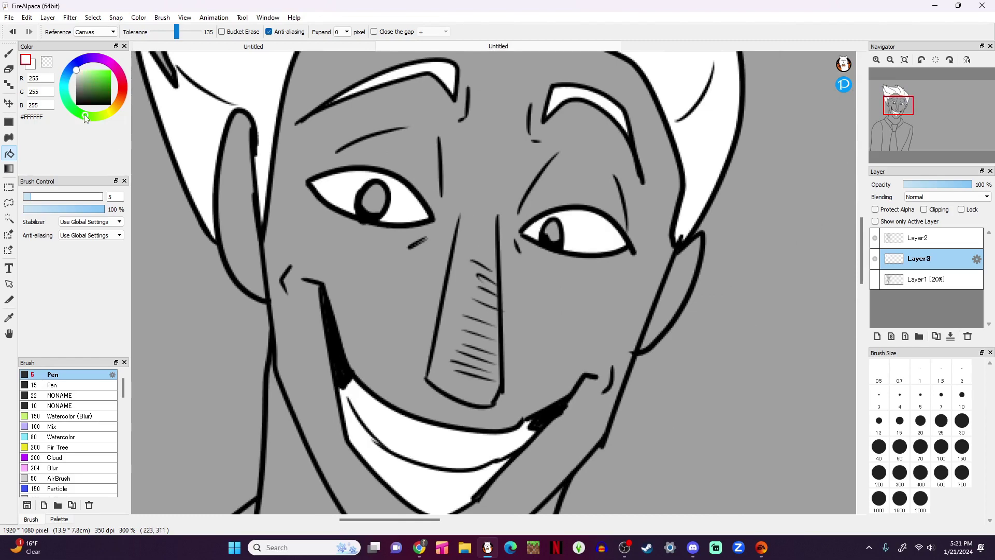
Fill both irises light cyan and the face skin peach
click(88, 71)
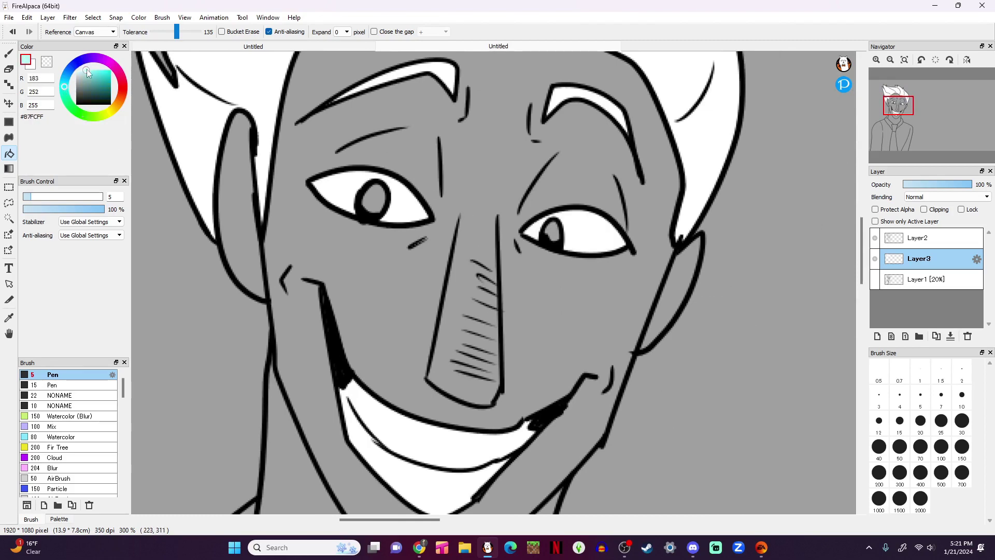
click(379, 192)
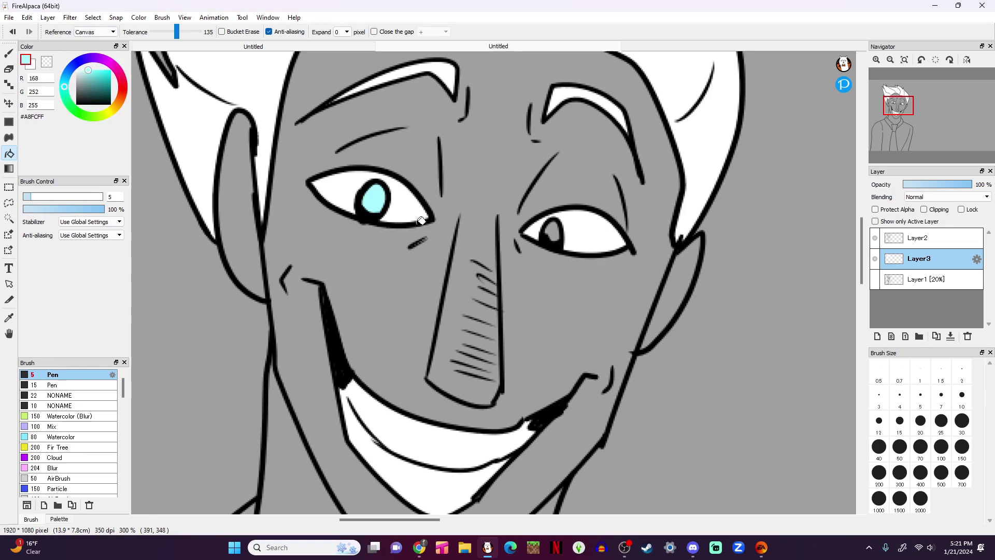
click(551, 231)
click(118, 99)
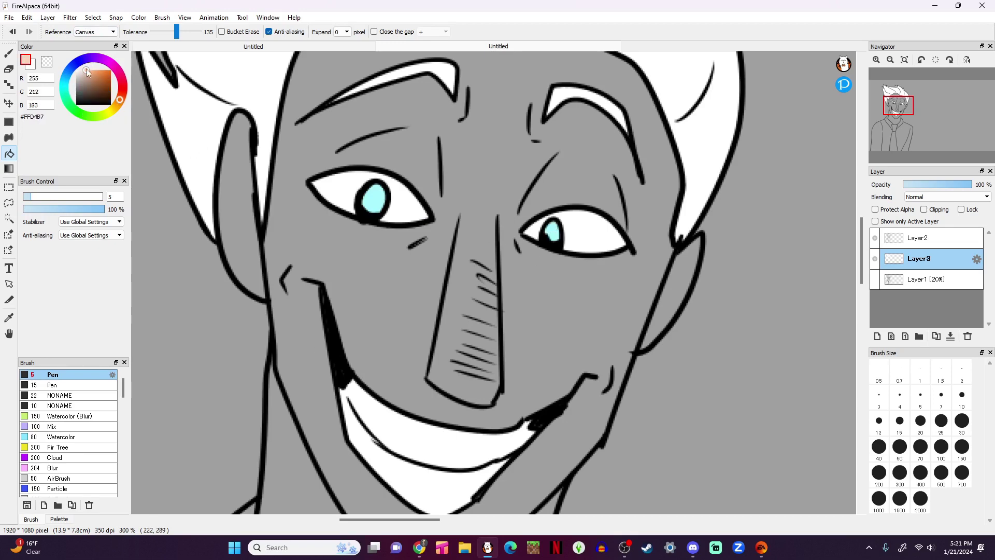
click(380, 268)
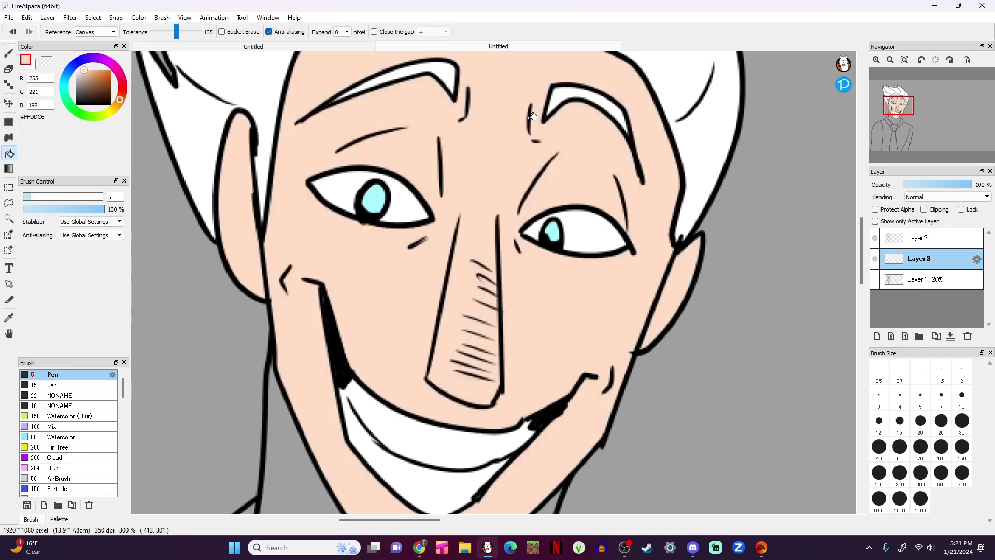
click(896, 140)
drag(895, 140, 895, 152)
scroll(348, 267, down, 5)
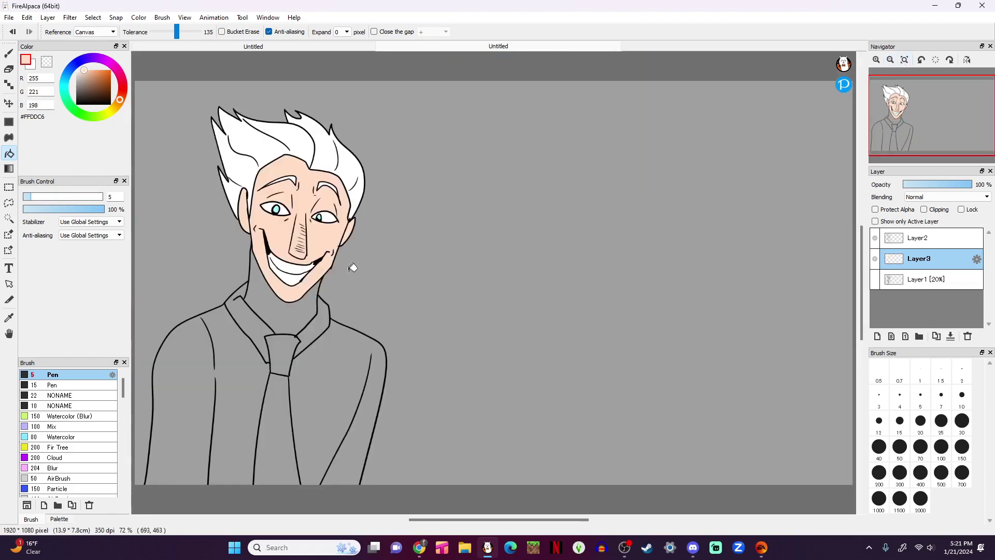
Fill the collar and tie with purple
click(107, 62)
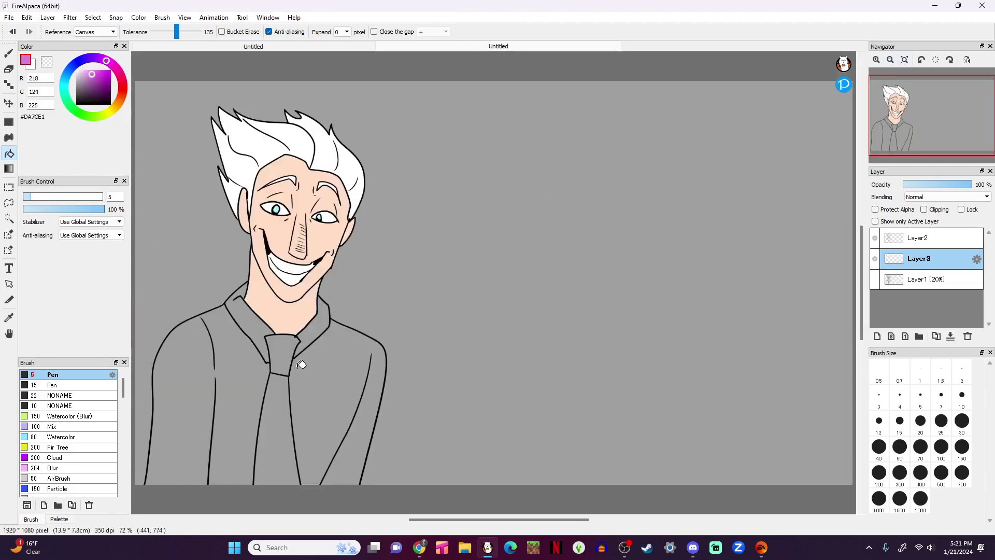
click(282, 358)
click(239, 315)
click(314, 332)
Fill both shirt halves white, redoing the first attempt
click(280, 415)
right_click(189, 200)
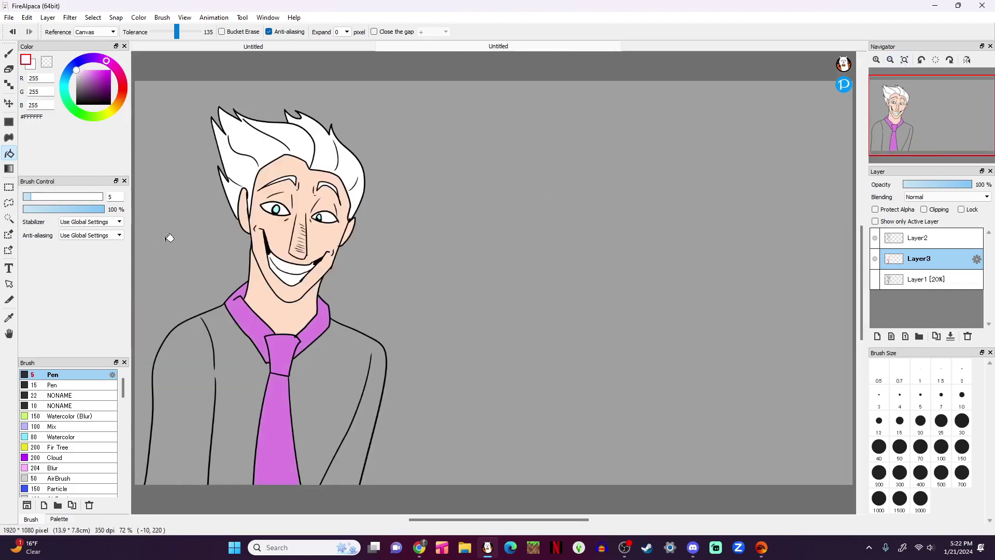
click(325, 374)
click(239, 370)
key(ctrl+z)
key(ctrl+z)
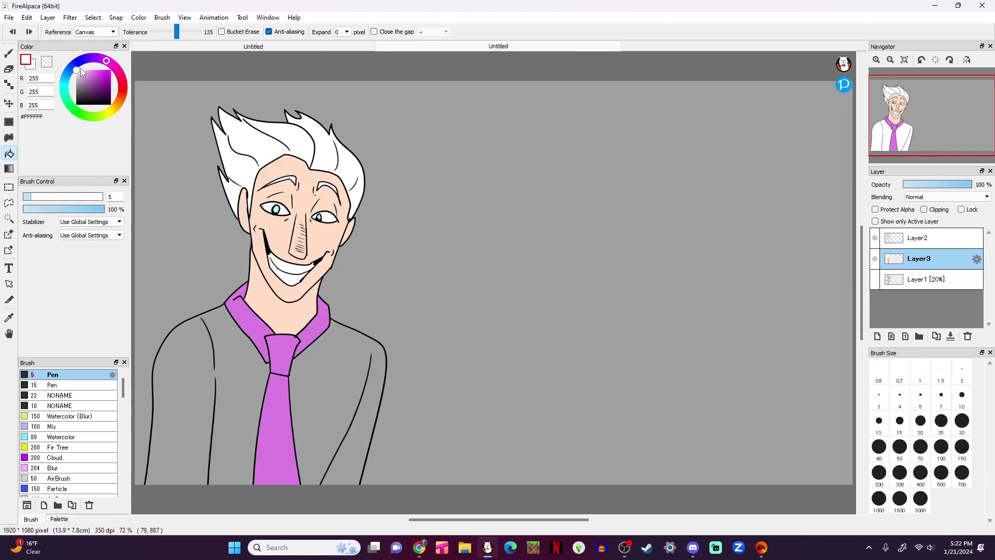
click(234, 373)
click(334, 381)
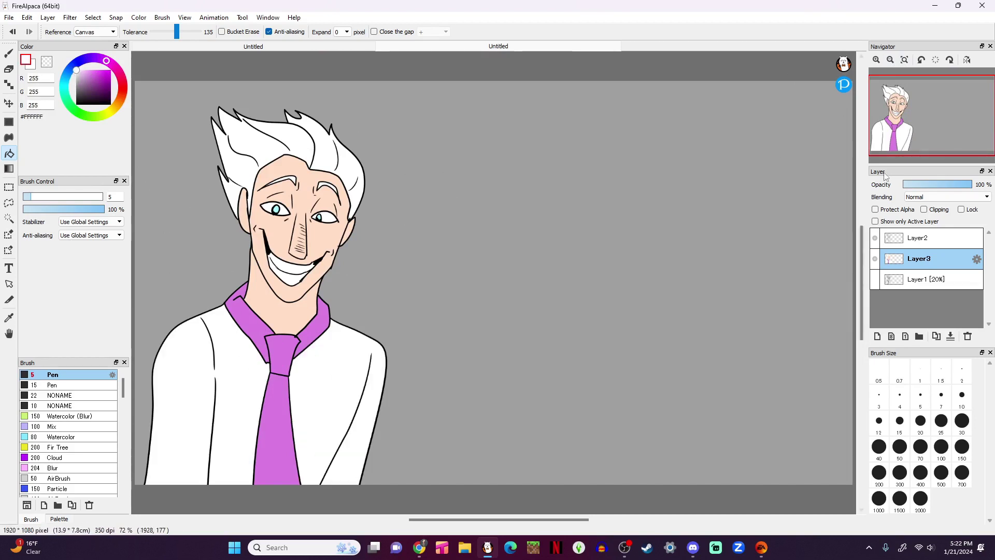
Add a clipped shading layer and set up Lasso Fill with muted purple #7D6380
click(876, 336)
click(924, 210)
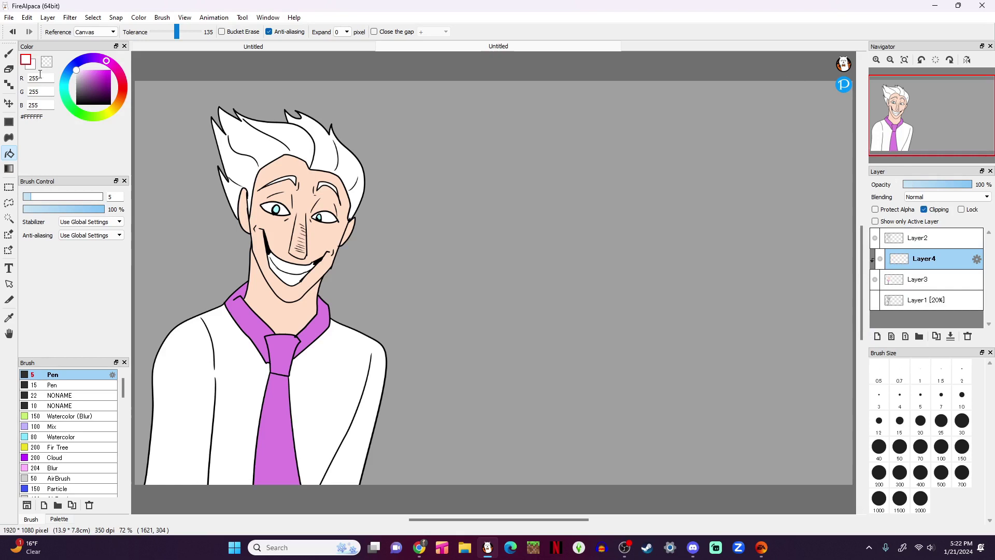
key(g)
click(83, 87)
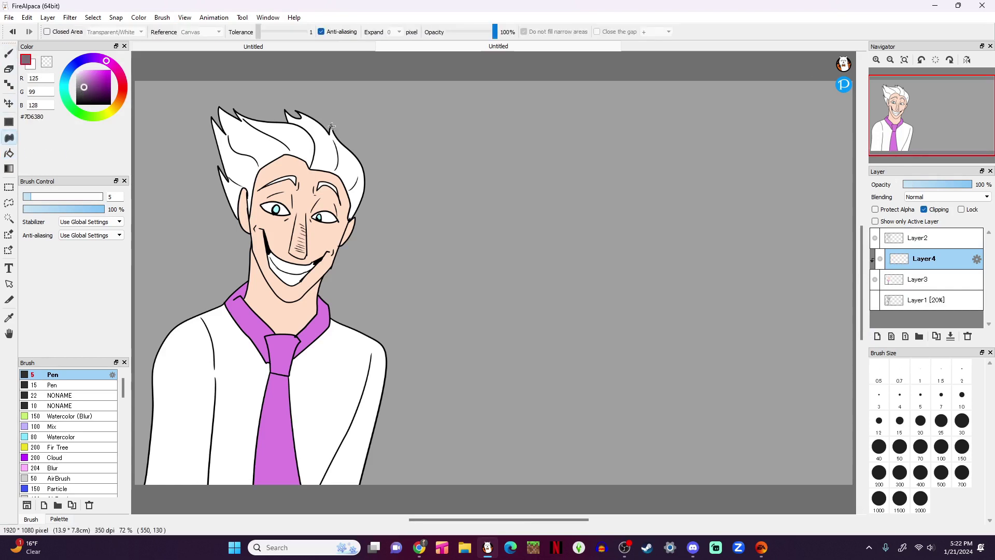
drag(321, 132, 358, 188)
drag(262, 274, 262, 275)
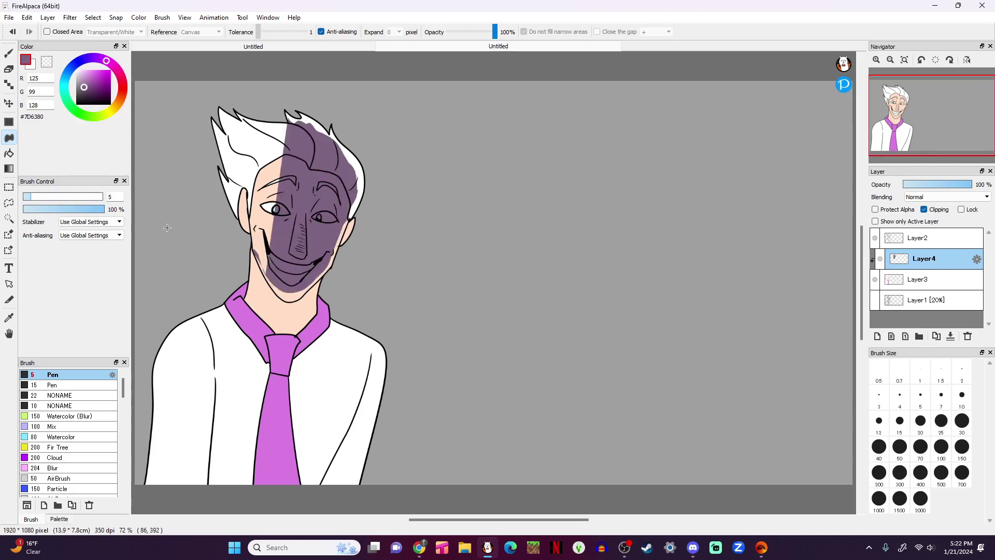
key(ctrl+z)
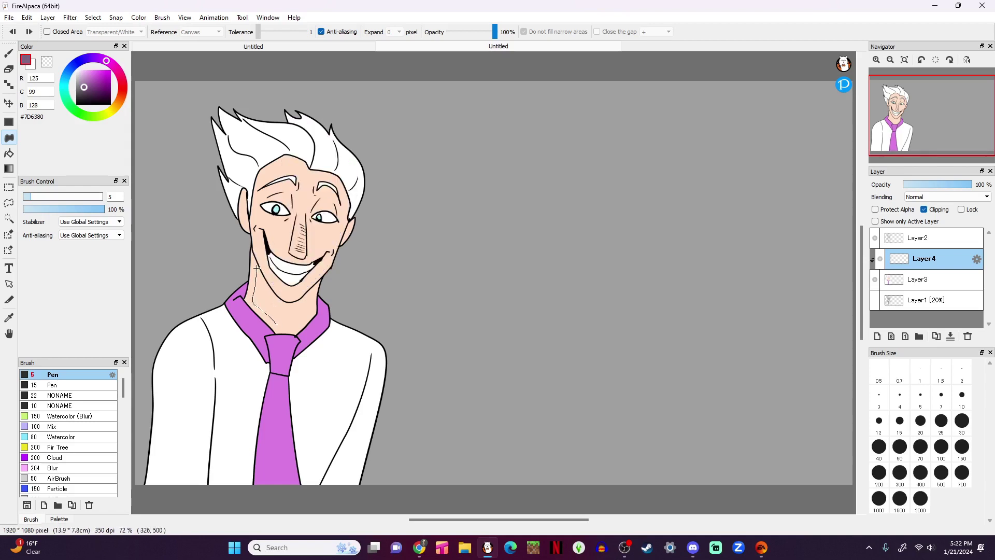
Shade the neck under the chin and both eye sockets and brows
mouse_move(274, 289)
mouse_down()
mouse_move(299, 300)
mouse_move(269, 319)
mouse_up()
mouse_move(264, 272)
mouse_down()
mouse_move(277, 303)
mouse_move(320, 294)
mouse_up()
key(ctrl+z)
drag(252, 248, 272, 248)
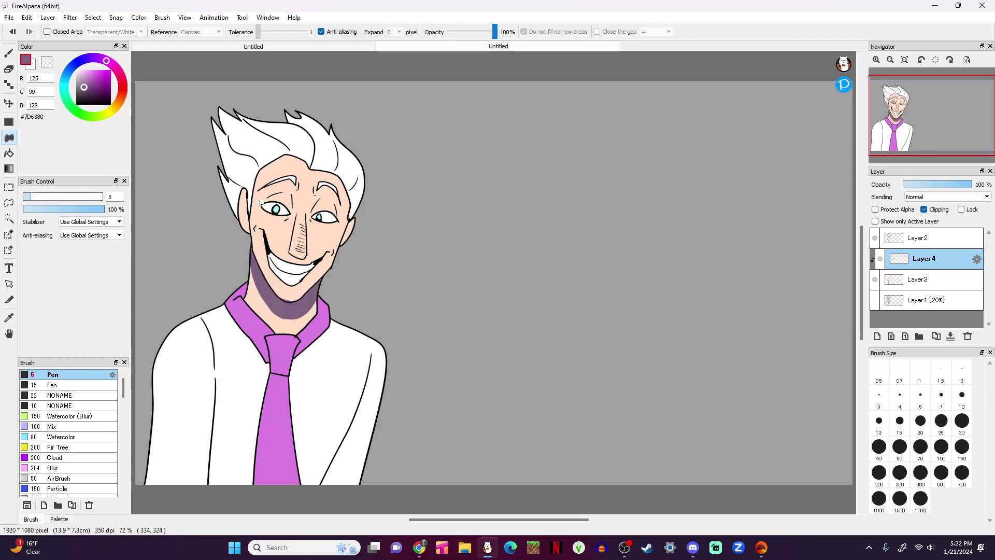
drag(266, 187, 275, 220)
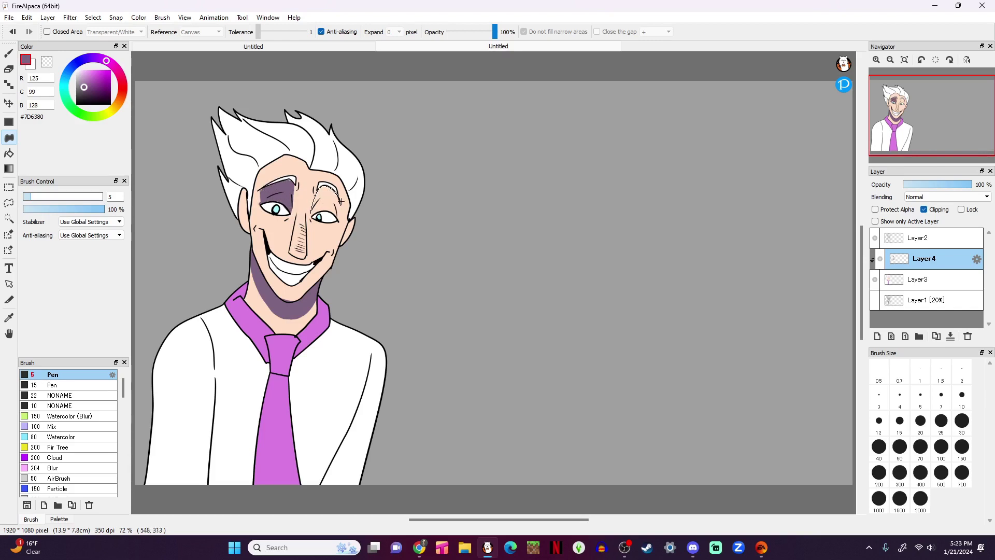
drag(340, 201, 317, 224)
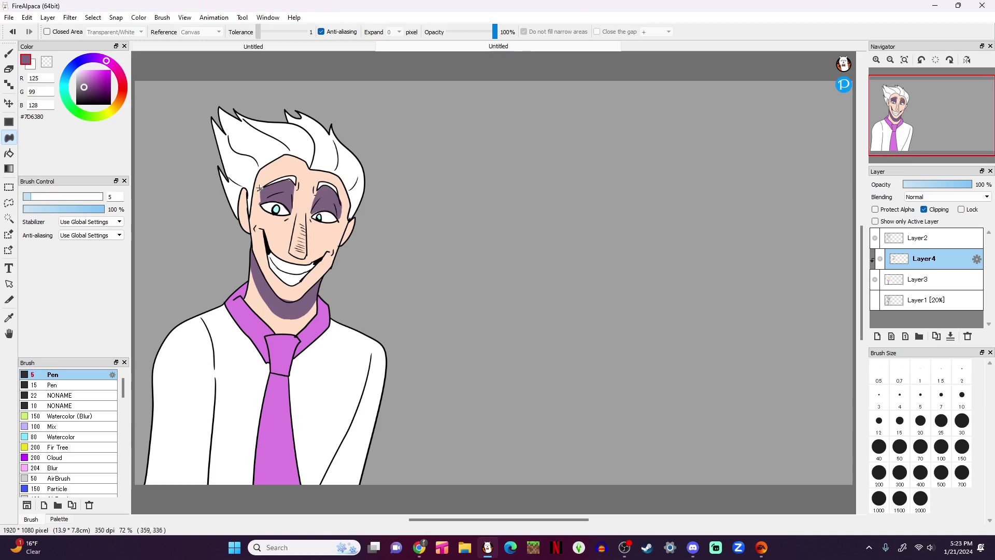
Shade the edges of the left and right hair spikes
mouse_move(223, 138)
mouse_down()
mouse_move(233, 125)
mouse_move(269, 129)
mouse_up()
drag(332, 145, 349, 165)
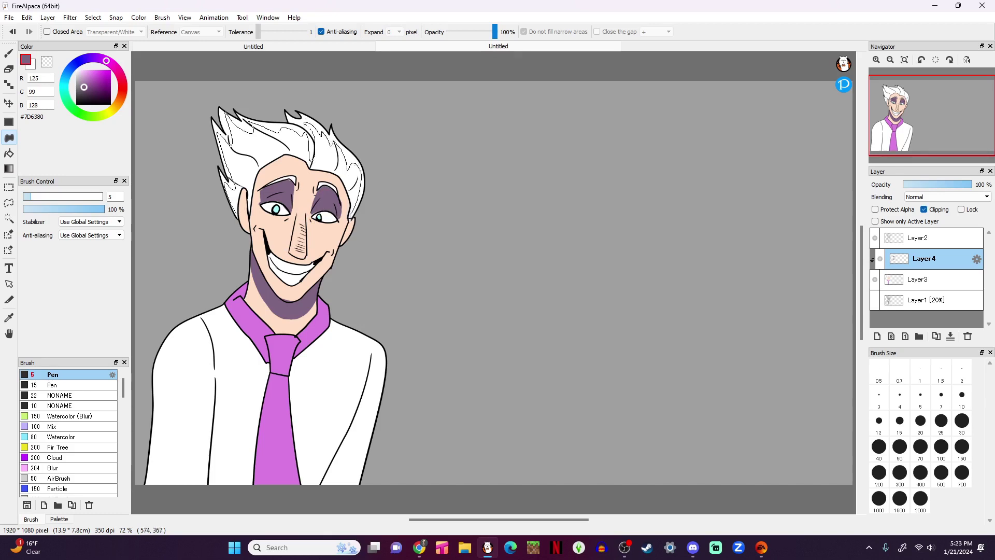
drag(349, 219, 231, 210)
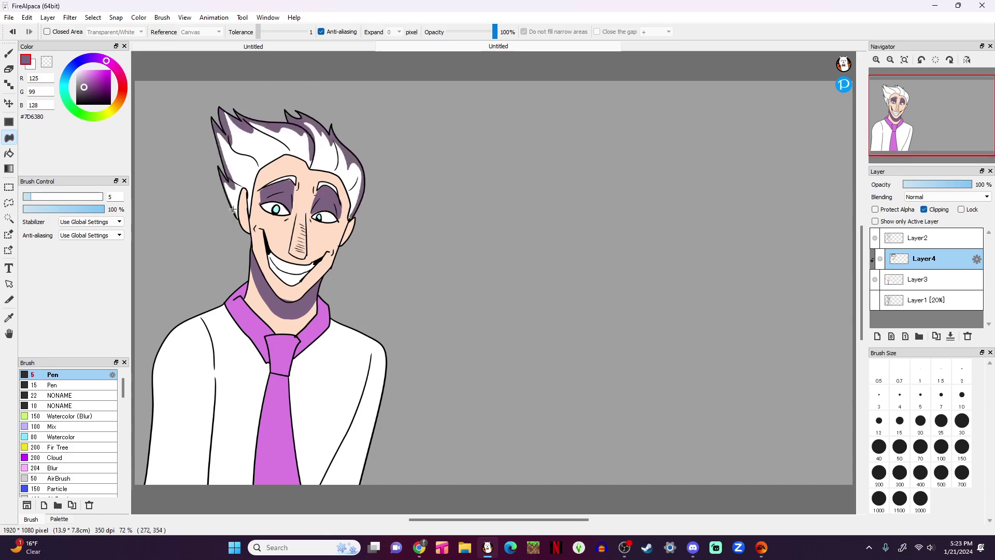
click(232, 121)
Fill purple shadows on the left shoulder, tie knot and right collar strip
drag(218, 353, 174, 479)
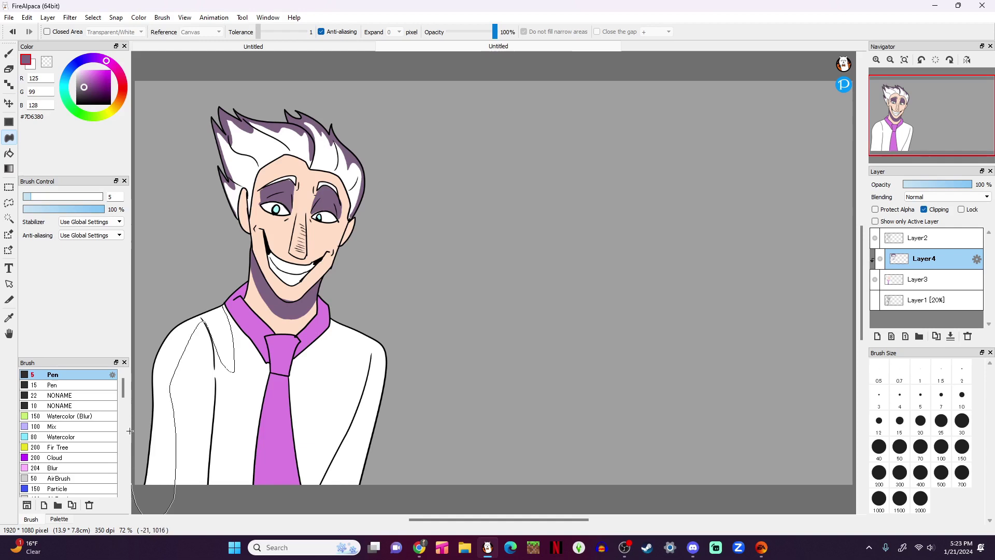
drag(129, 431, 221, 300)
key(alt+Delete)
drag(268, 381, 274, 360)
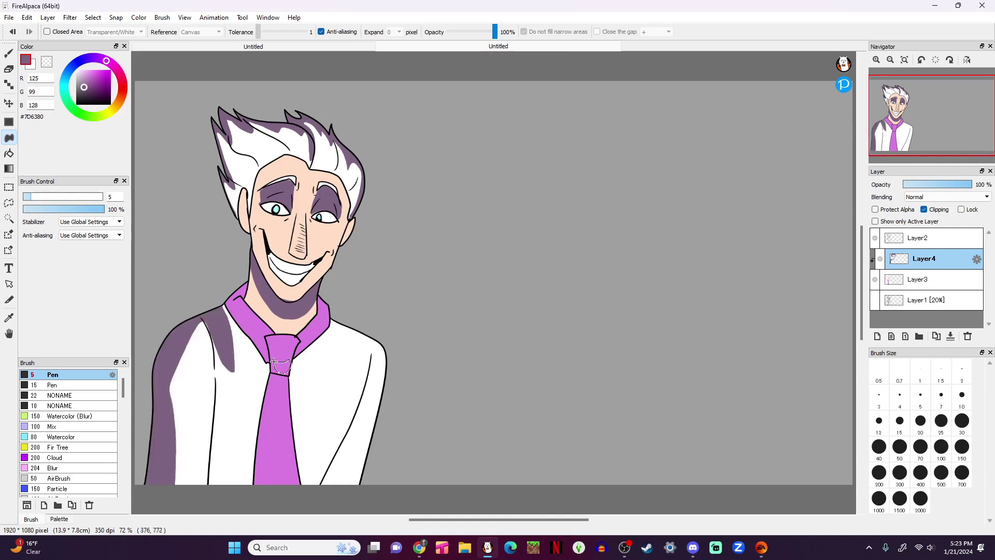
key(alt+Delete)
key(alt+Delete)
key(alt+Delete)
drag(354, 331, 366, 475)
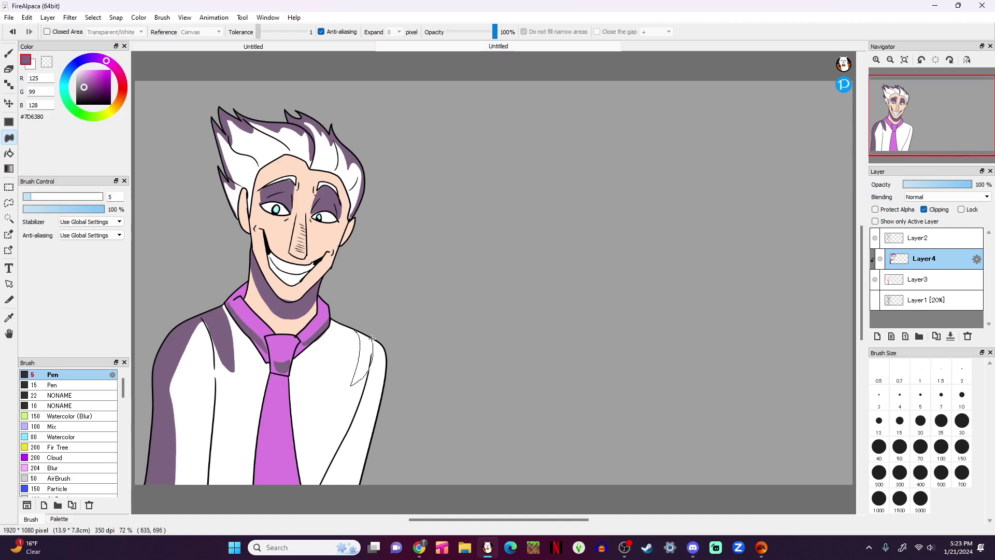
key(ctrl+d)
Fill shadows down the right arm and along the inner sleeve
mouse_move(335, 323)
mouse_down()
mouse_move(347, 373)
mouse_move(334, 322)
mouse_up()
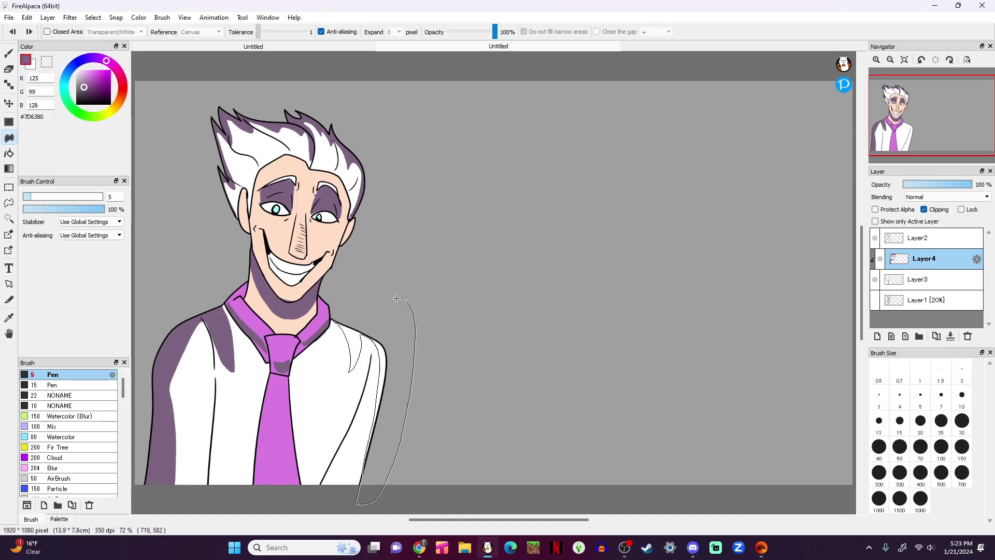
key(alt+Delete)
key(ctrl+d)
drag(361, 377, 363, 399)
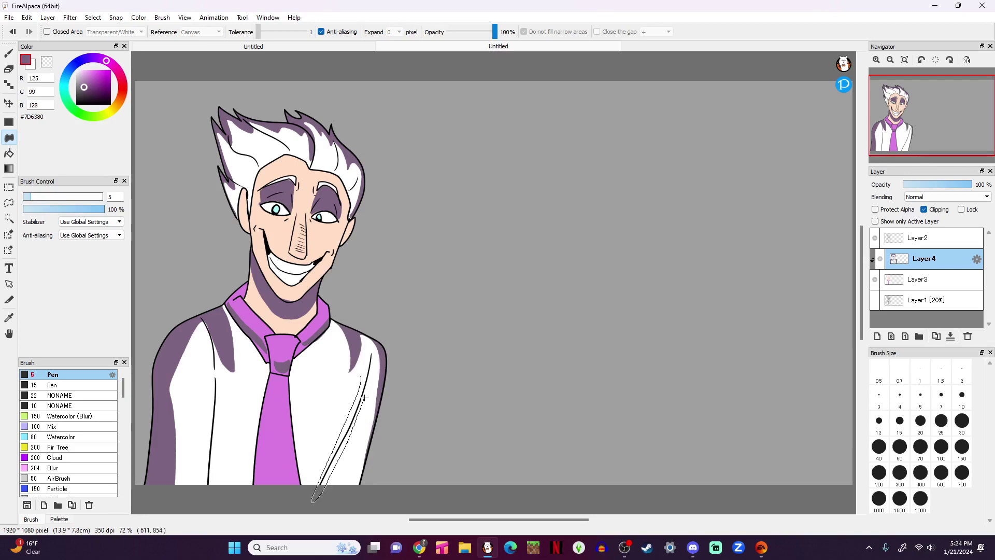
key(alt+Delete)
key(ctrl+d)
Undo a left shirt-seam shadow and paint a dark strip down the tie's left side
mouse_move(215, 375)
mouse_down()
mouse_move(219, 505)
mouse_move(211, 381)
mouse_up()
key(alt+Delete)
key(ctrl+d)
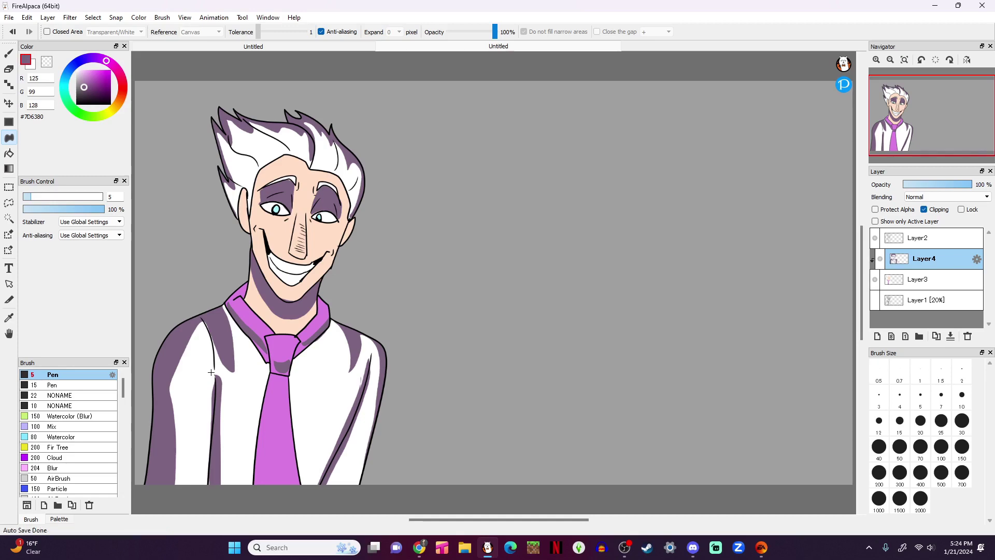
key(ctrl+z)
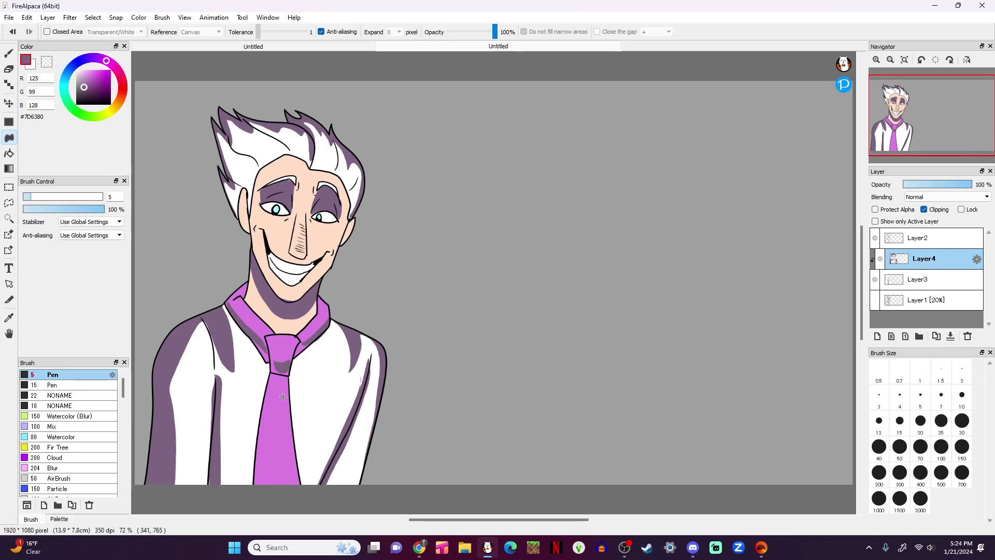
mouse_move(282, 387)
mouse_down()
mouse_move(268, 498)
mouse_move(288, 400)
mouse_up()
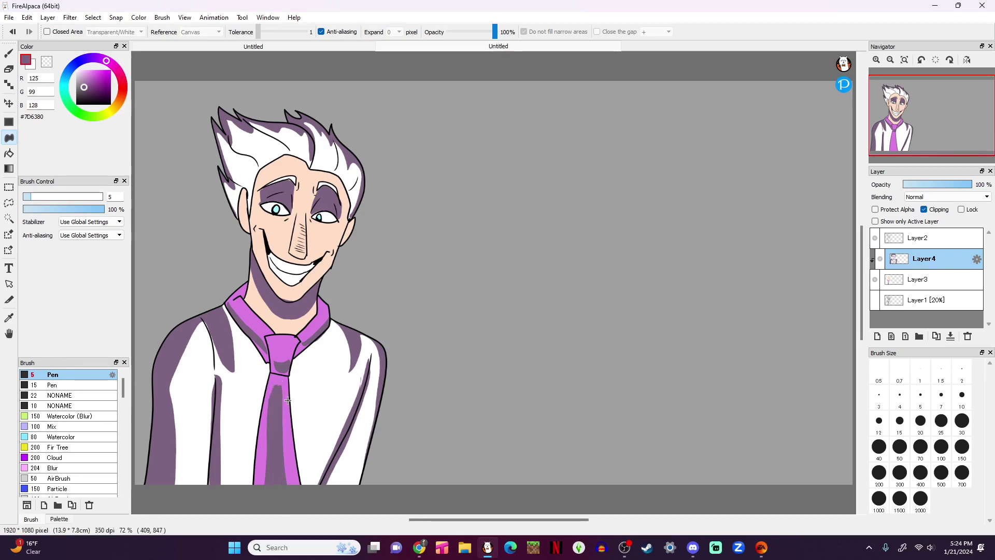
Paint light pink #FABFFF highlights on the tie knot, both collar straps and the tie
click(85, 70)
drag(276, 346, 296, 348)
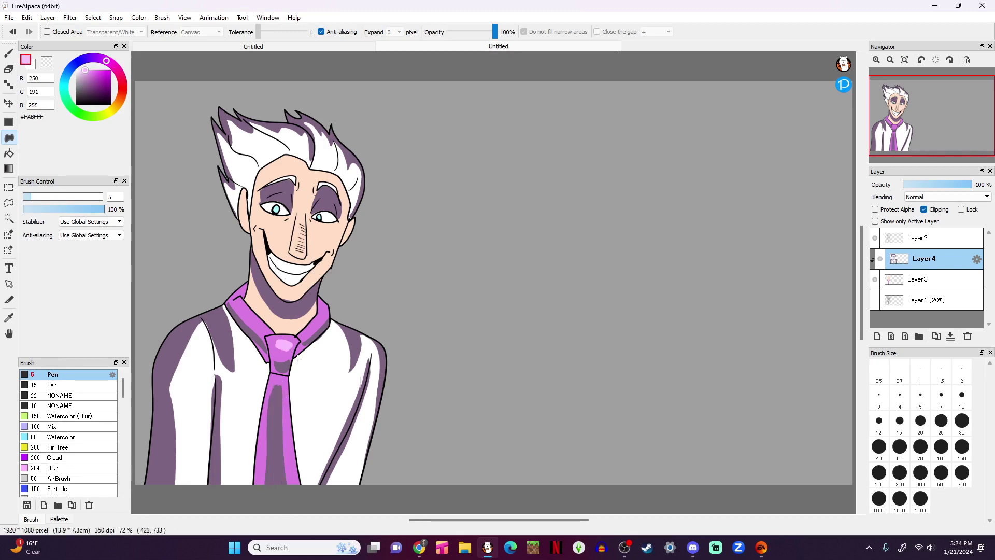
drag(242, 313, 262, 333)
drag(301, 336, 320, 317)
drag(292, 466, 279, 381)
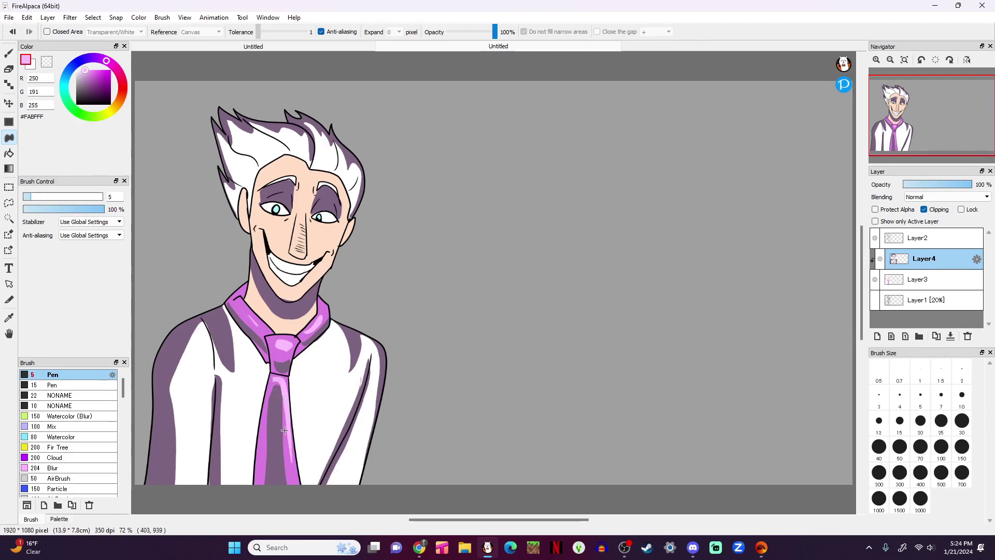
Shade beside the nose, then try and undo brown strokes on the cheek and nose
drag(301, 219, 302, 256)
key(x)
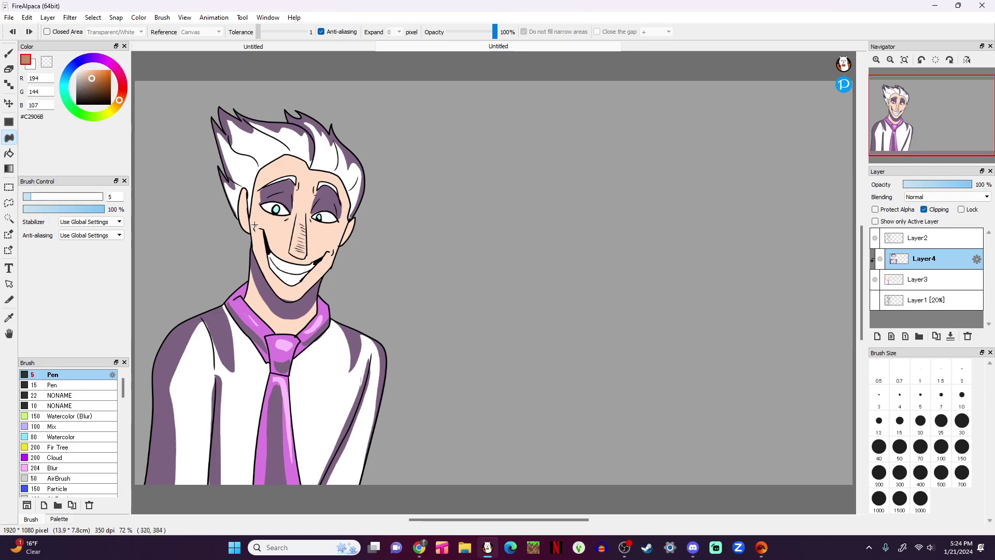
drag(264, 225, 273, 249)
key(ctrl+z)
click(296, 226)
key(ctrl+z)
Fill the left eyelid purple and try, then undo, brown fills on eyelid, nose and cheeks
click(263, 192)
click(277, 201)
key(ctrl+z)
click(300, 234)
click(267, 230)
click(330, 234)
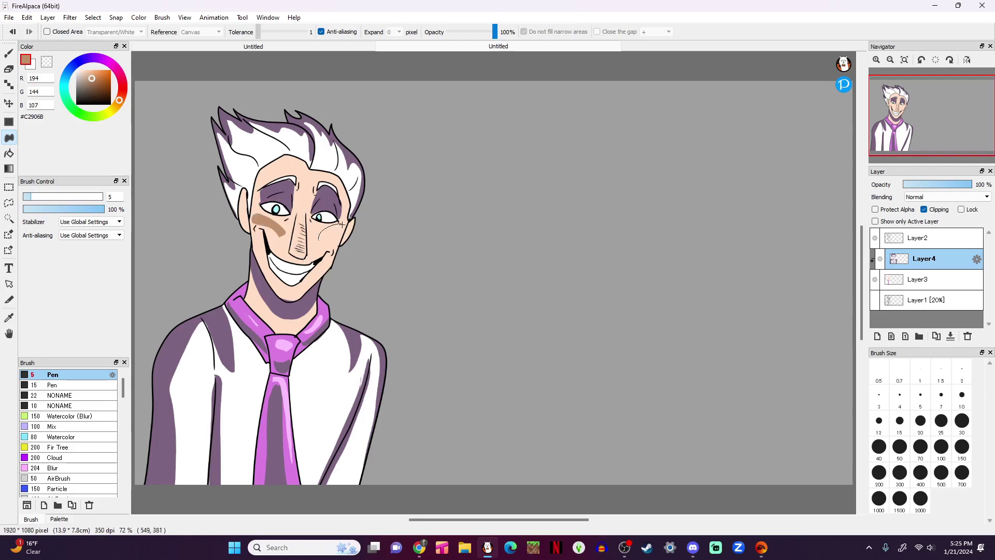
key(ctrl+z)
key(ctrl+z)
Fill both cheeks with pale #FFE9D9 blush and test the shading layer's opacity
click(82, 71)
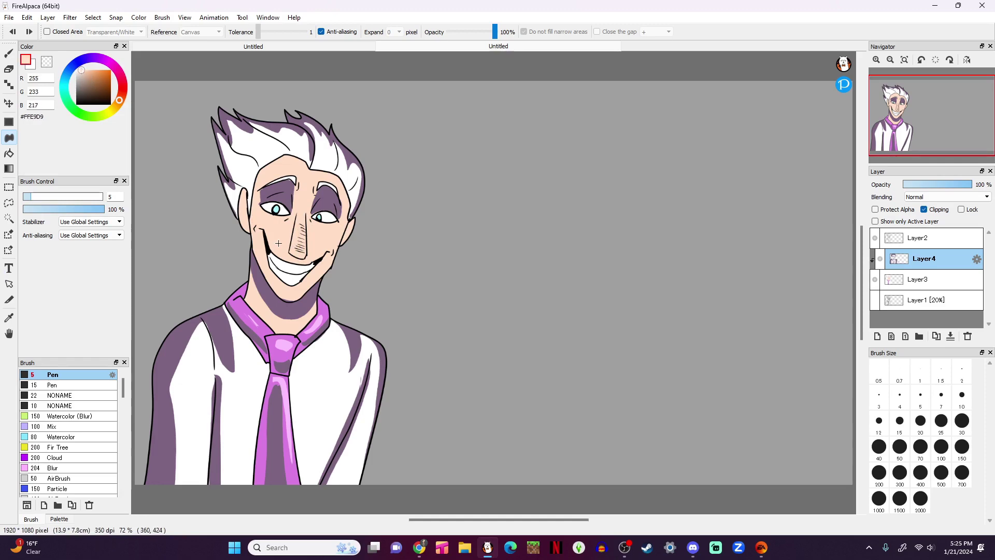
click(264, 227)
click(323, 237)
drag(917, 184, 973, 184)
click(74, 478)
Blur the shirt shading on the left shoulder and right of the tie with the Blur brush
click(70, 458)
click(70, 428)
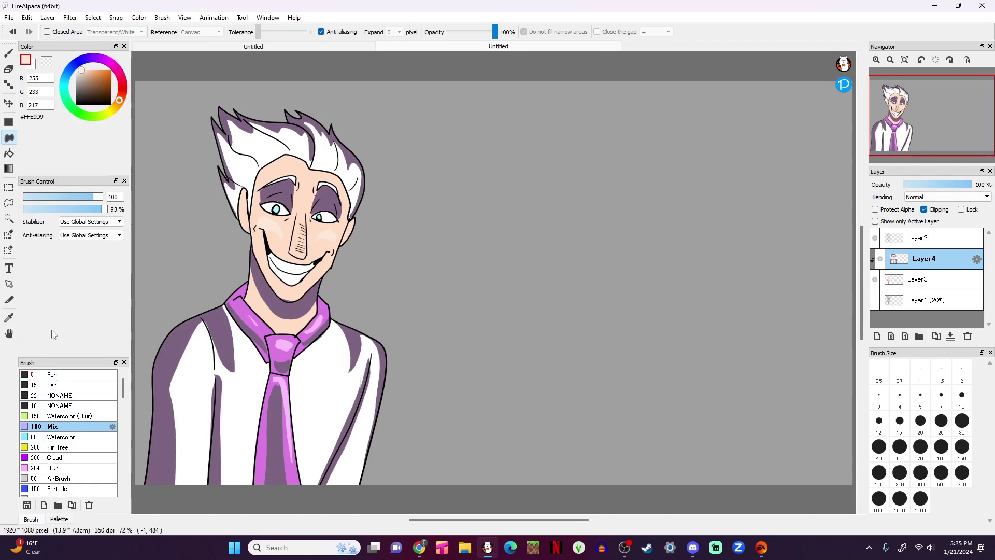
click(70, 468)
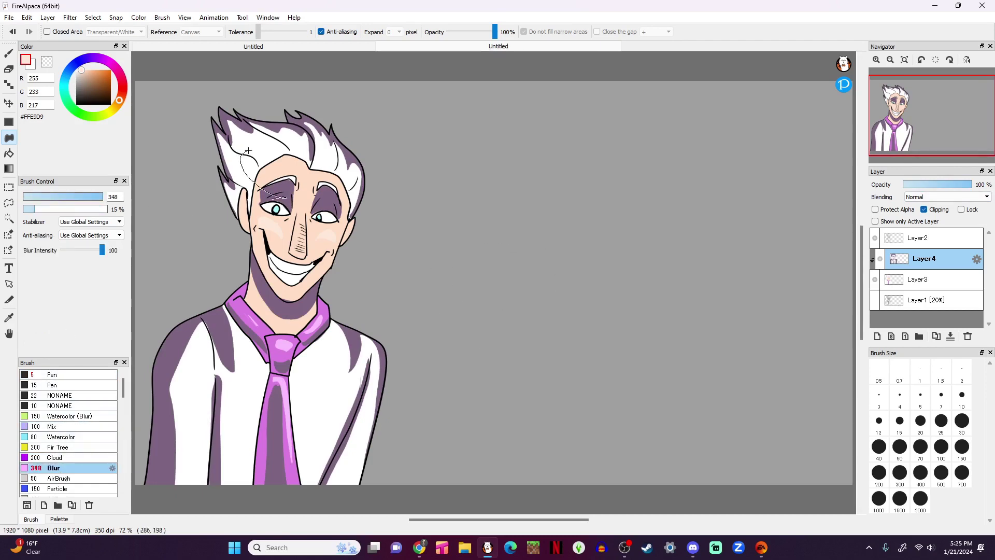
key(b)
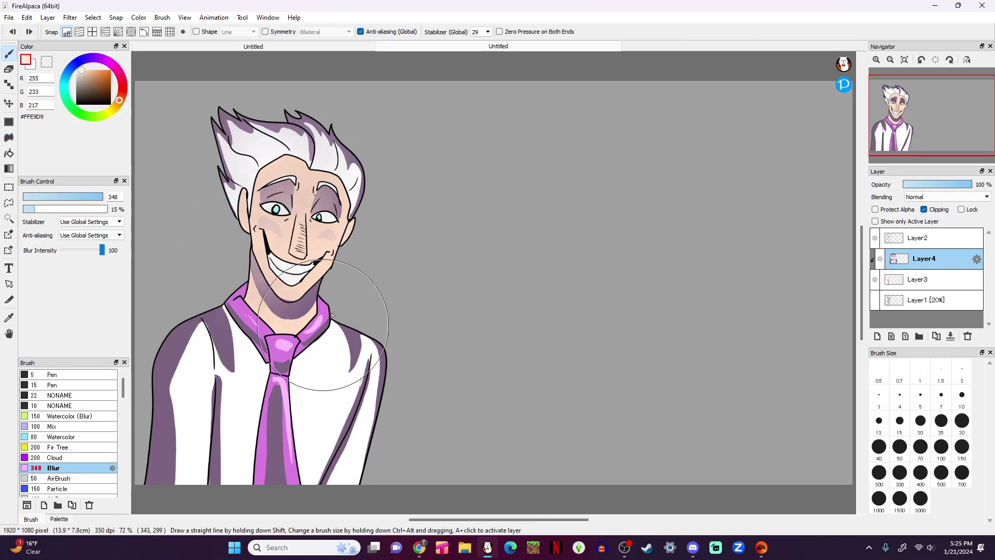
drag(218, 326, 292, 513)
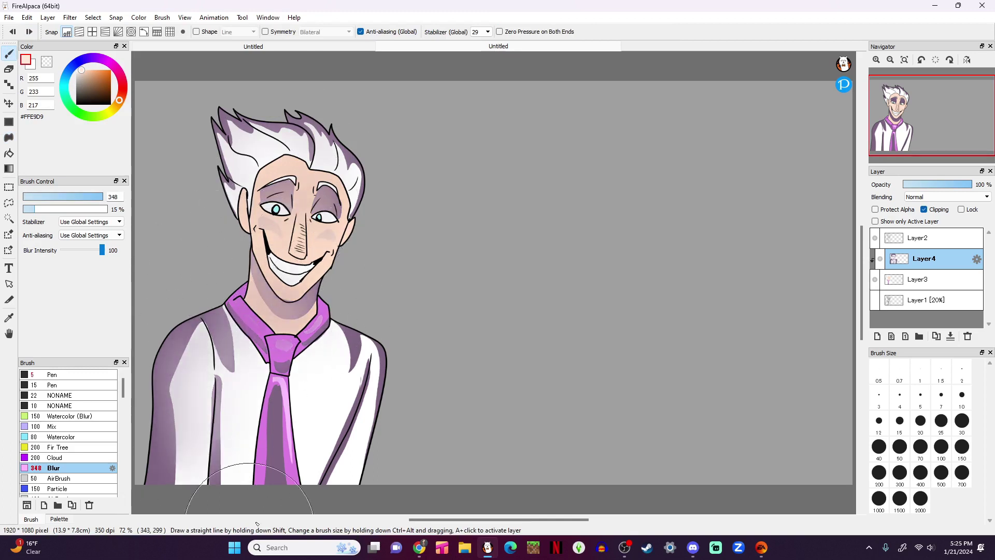
drag(311, 451, 363, 349)
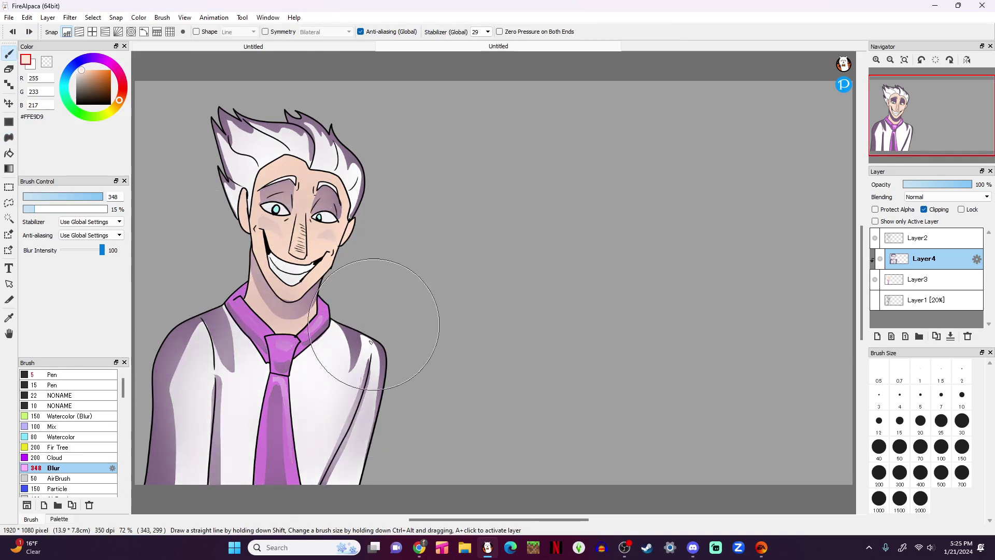
Set the Layer4 shading opacity to 15% and switch to OBS Studio
drag(882, 171, 893, 119)
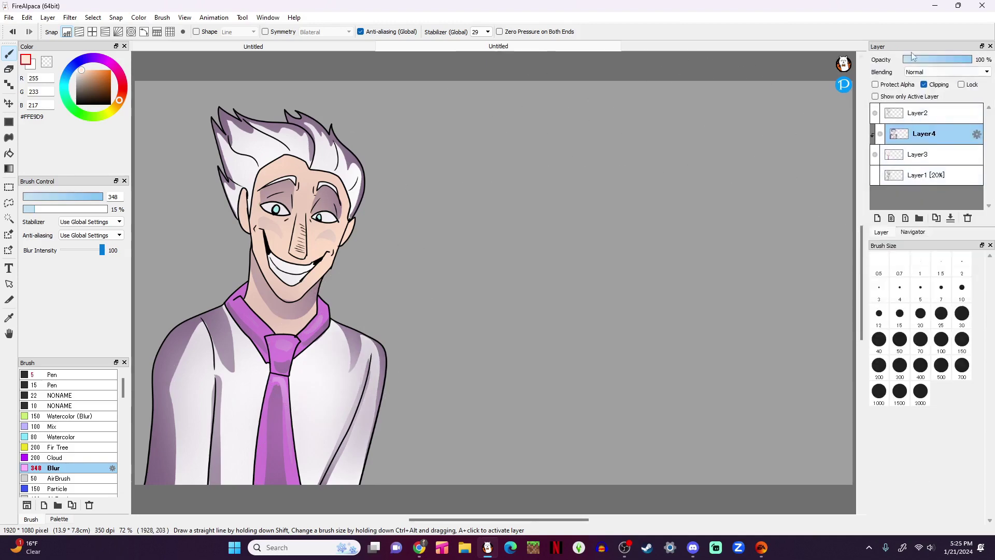
drag(968, 180, 911, 180)
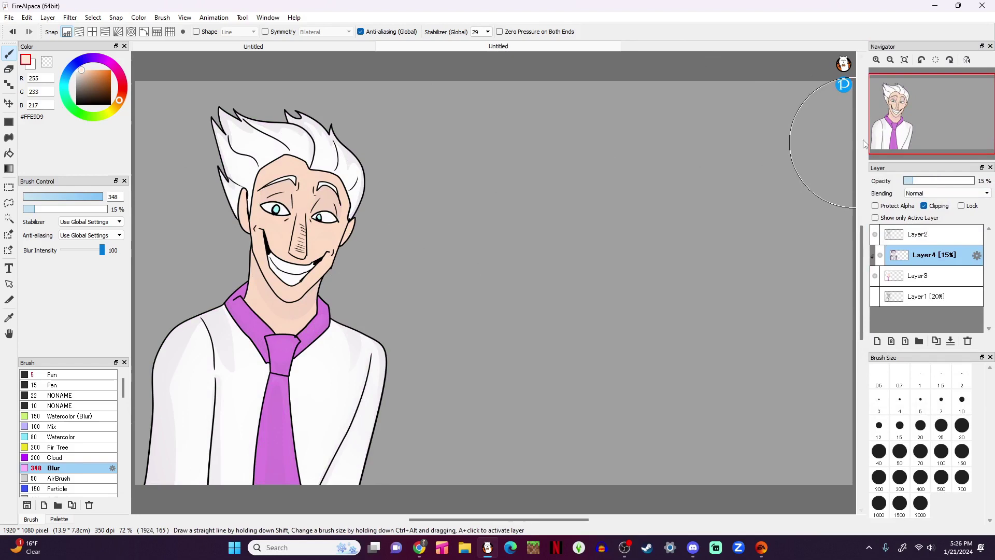
click(184, 18)
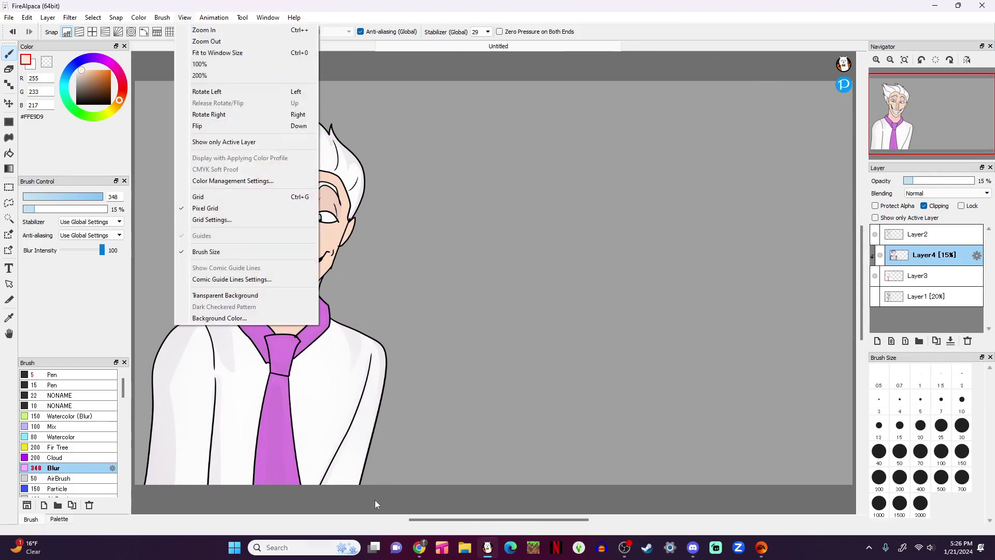
click(668, 548)
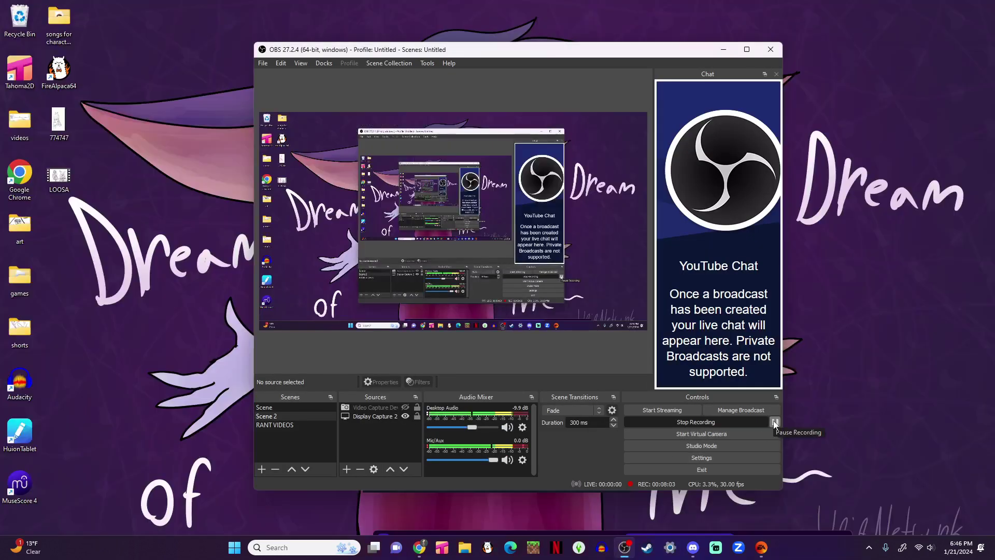